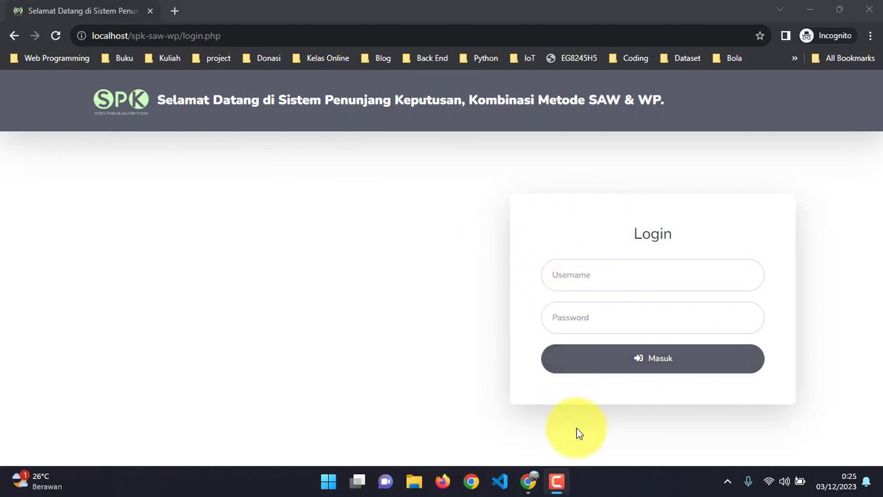
# Switch to the SPK spreadsheet in Google Sheets and go to the beginning of the SAW & WP sheet
pyautogui.moveTo(528, 480)
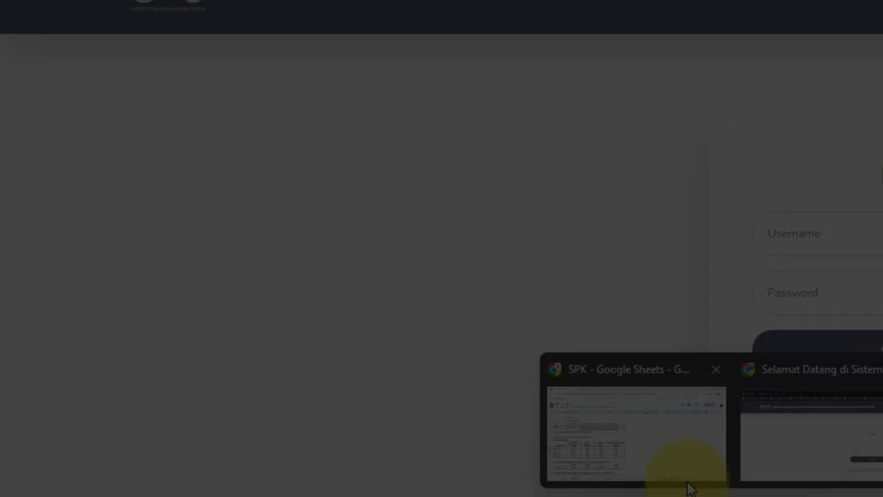
pyautogui.click(487, 435)
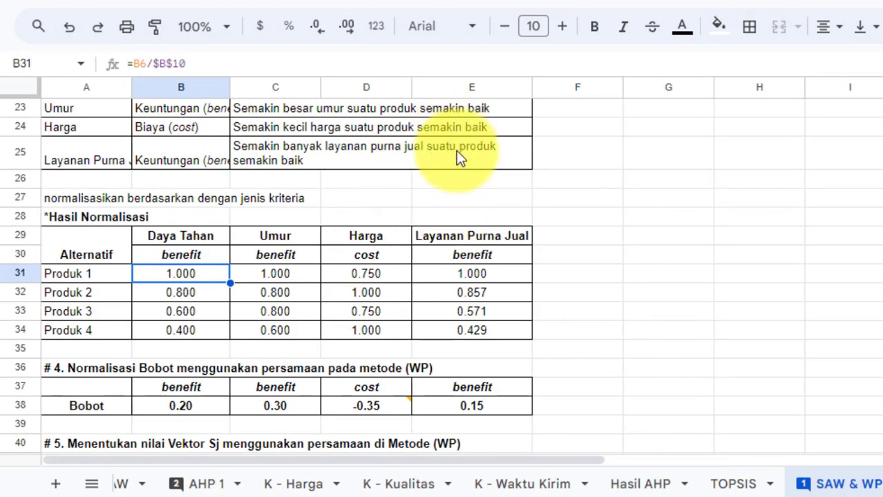
pyautogui.scroll(5, 465, 241)
pyautogui.click(636, 228)
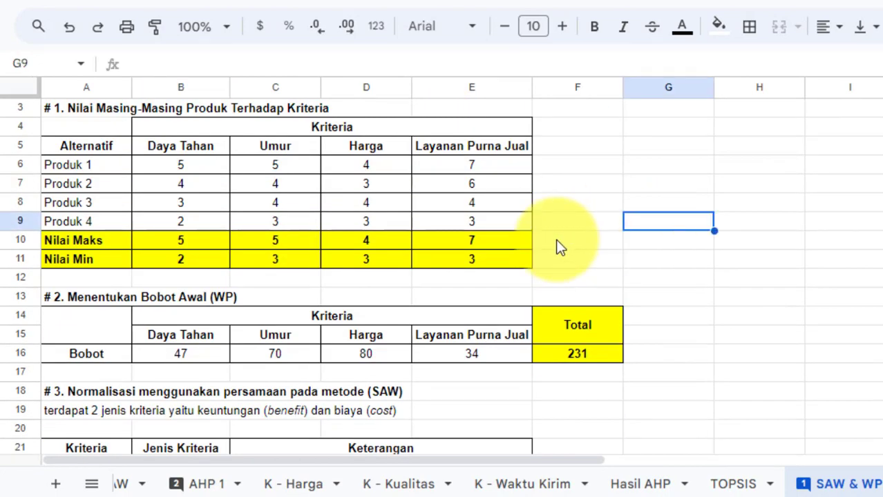
pyautogui.scroll(1, 293, 137)
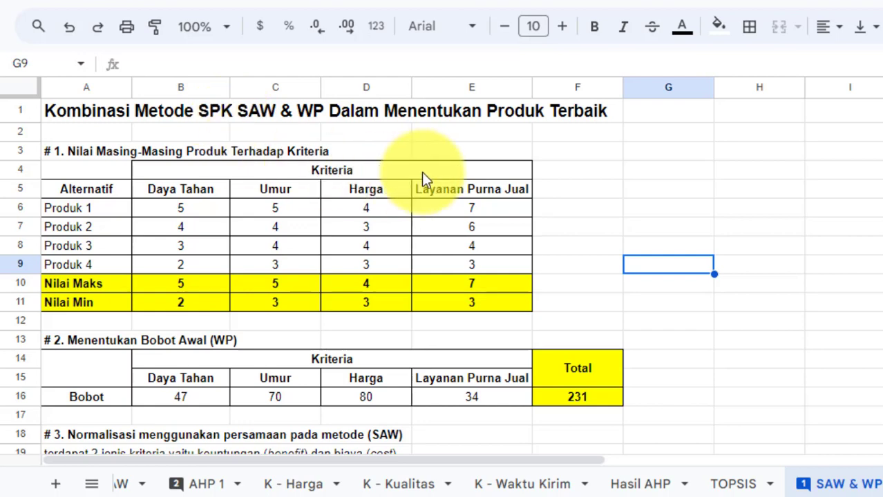
# Review the sheet title and the section 1 product scores per criterion, selecting the score range B6:E9
pyautogui.click(427, 149)
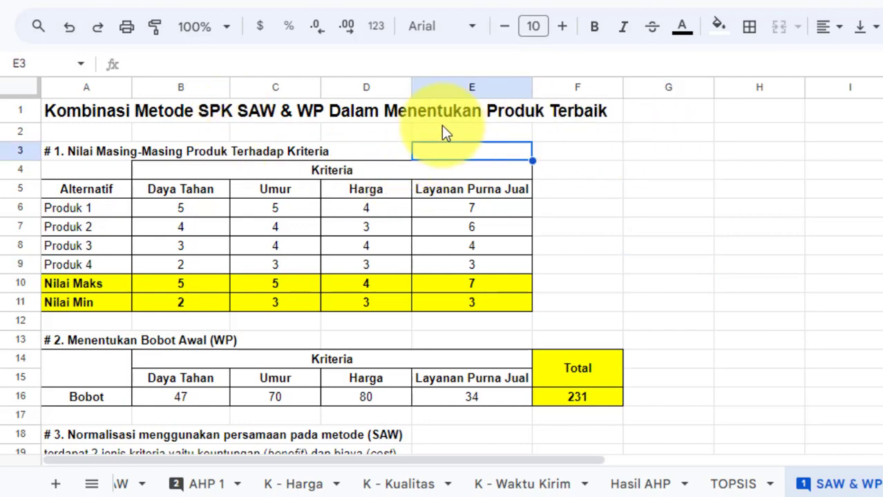
pyautogui.click(646, 135)
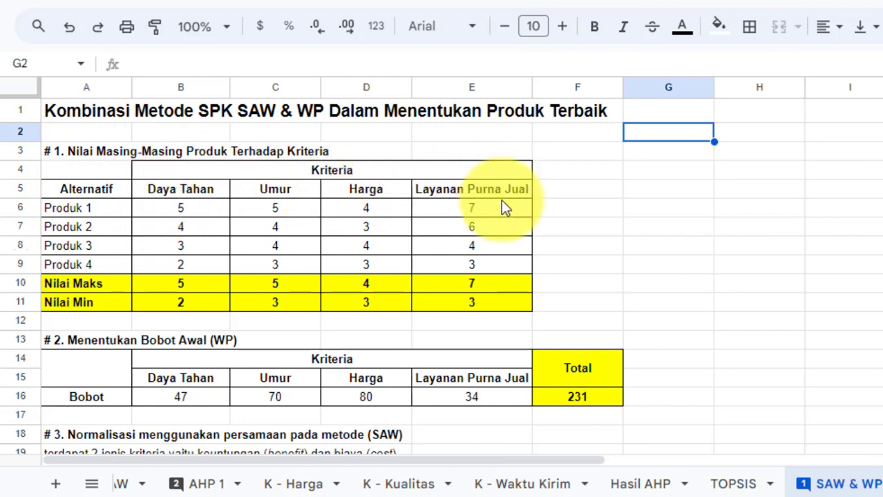
pyautogui.click(193, 209)
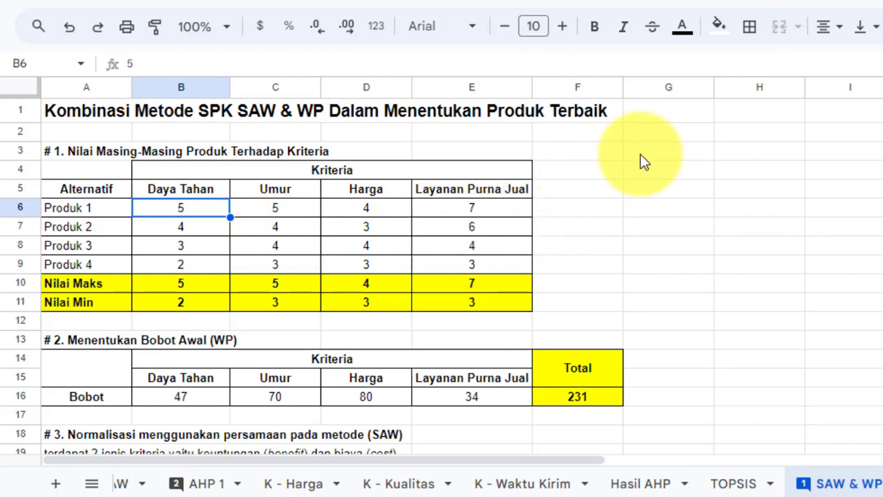
pyautogui.click(185, 229)
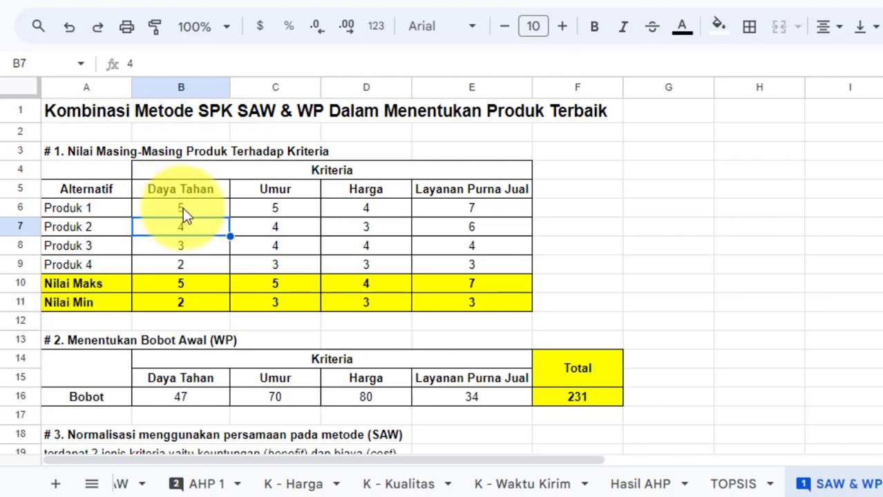
pyautogui.moveTo(185, 208); pyautogui.dragTo(497, 267)
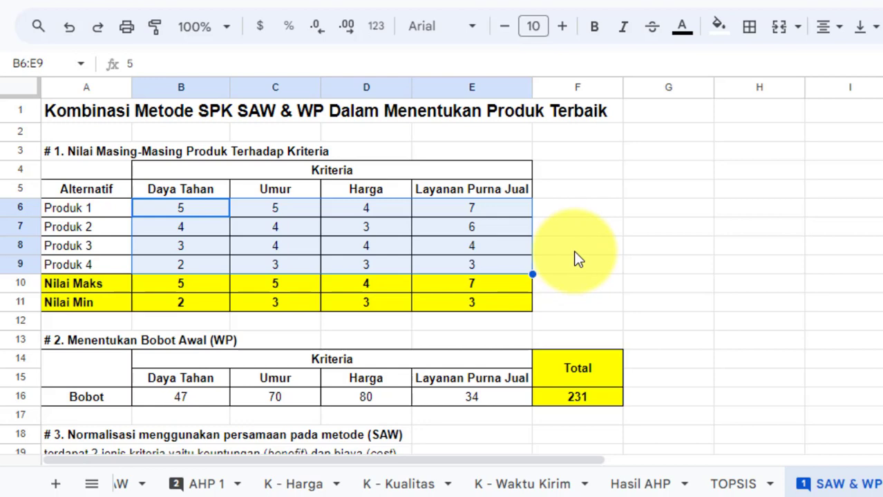
# Inspect the Nilai Maks and Nilai Min rows, checking the formulas under Daya Tahan and Umur
pyautogui.click(107, 296)
pyautogui.click(106, 284)
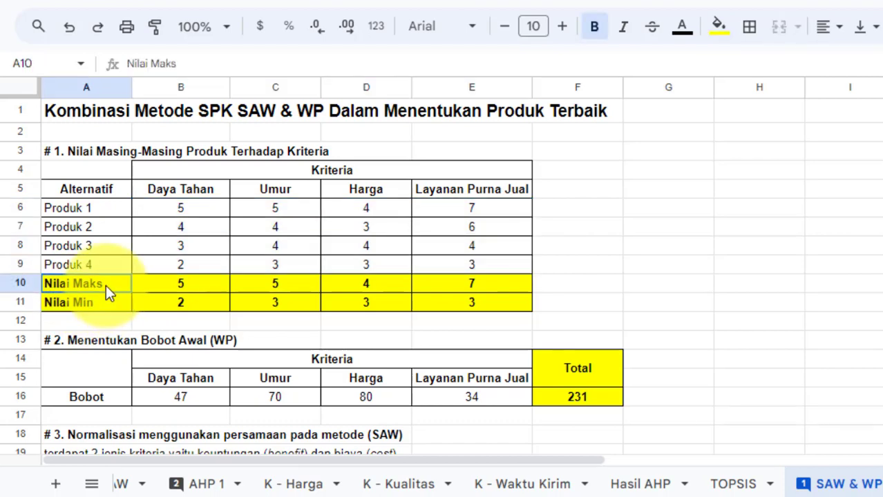
pyautogui.click(168, 288)
pyautogui.click(168, 301)
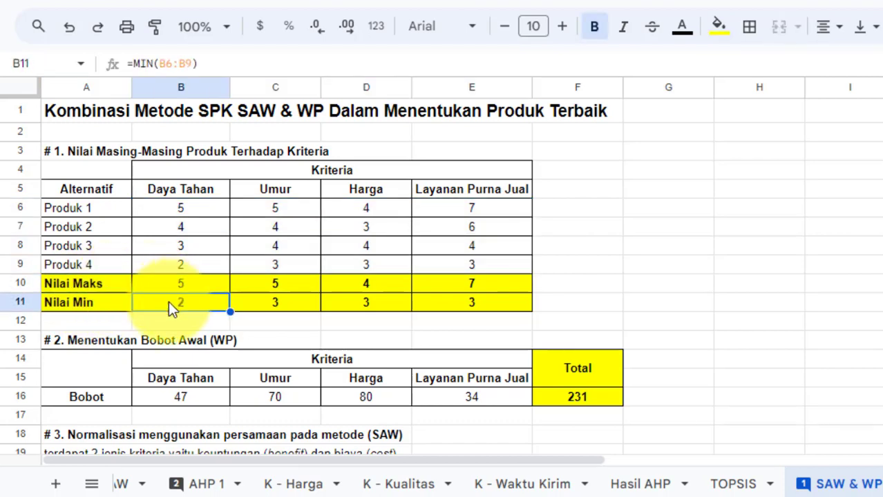
pyautogui.click(287, 291)
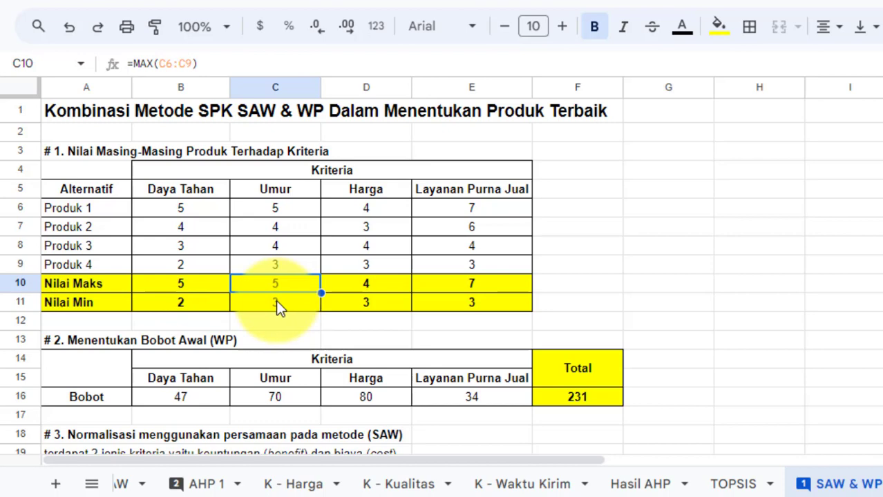
# Examine the initial WP criterion weights in section 2, starting with the Daya Tahan weight in B16
pyautogui.scroll(-3, 602, 244)
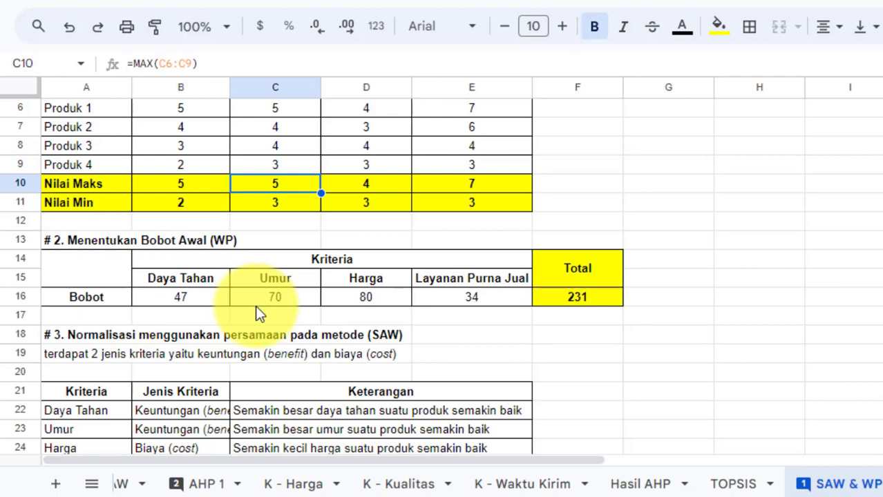
pyautogui.click(178, 303)
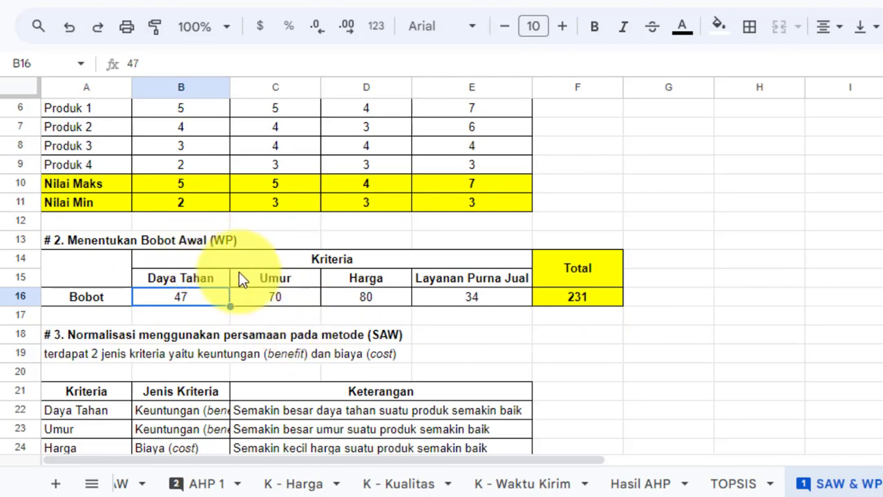
pyautogui.scroll(-1, 257, 289)
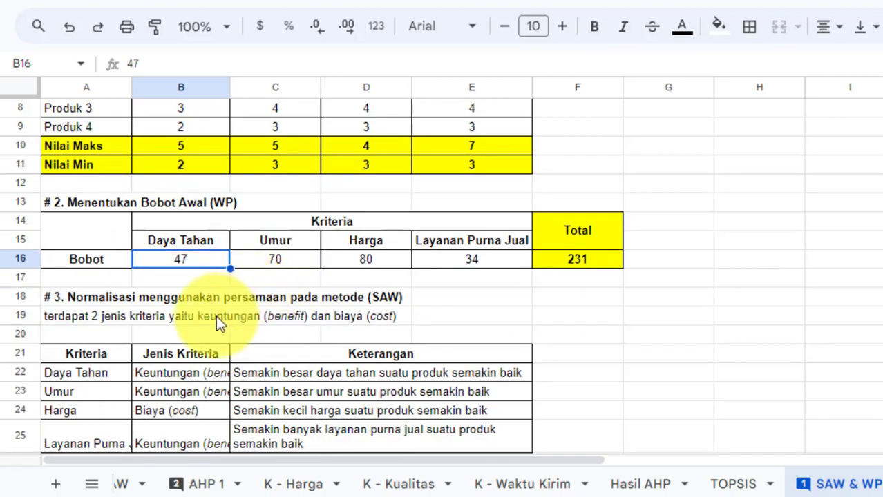
# Read section 3 on SAW normalisation, including the table classifying each criterion as benefit or cost
pyautogui.click(364, 296)
pyautogui.scroll(-2, 255, 295)
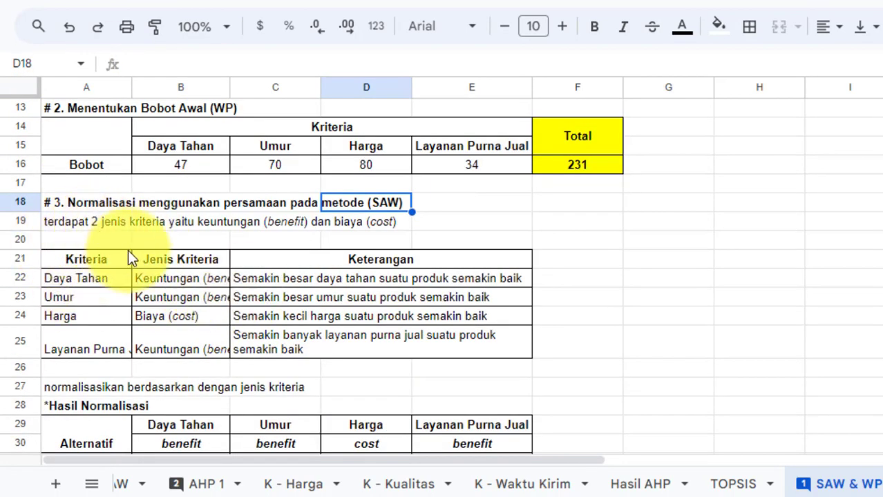
pyautogui.scroll(1, 127, 249)
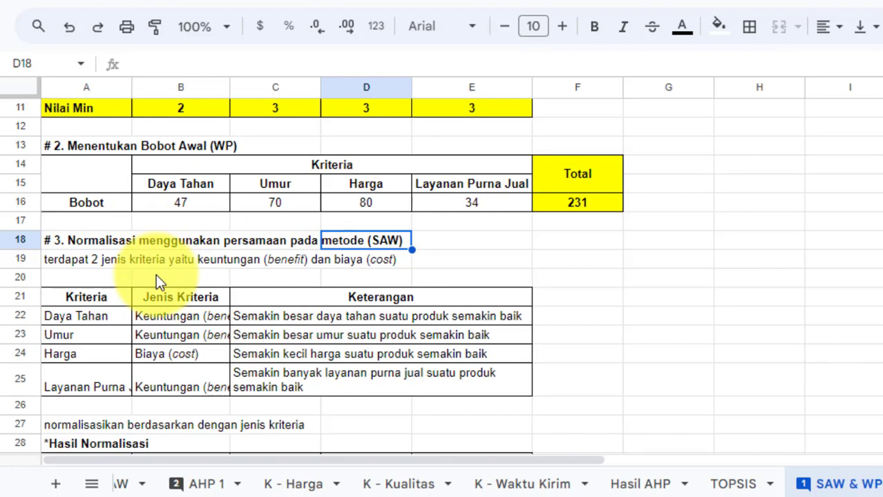
pyautogui.scroll(-1, 173, 280)
pyautogui.scroll(-1, 213, 294)
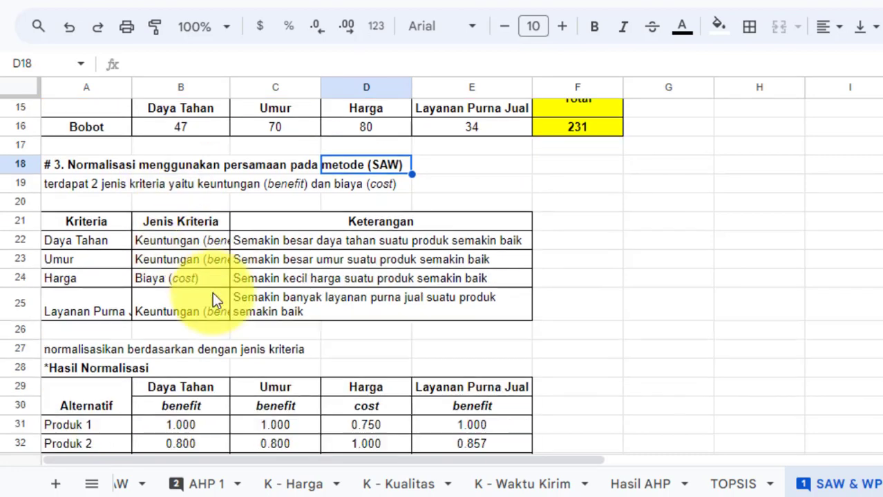
pyautogui.scroll(-1, 305, 307)
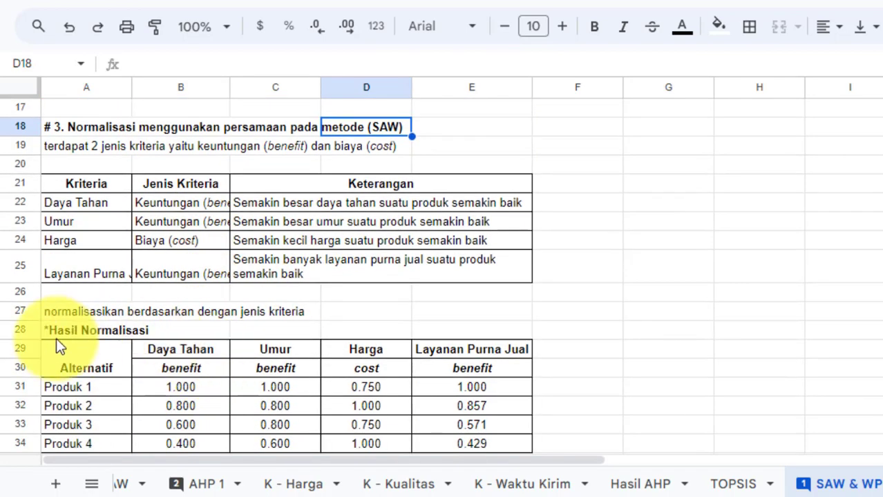
# Check the benefit normalisation formula for Produk 1 Daya Tahan in B31 against its source score in B6
pyautogui.click(177, 365)
pyautogui.scroll(-1, 186, 359)
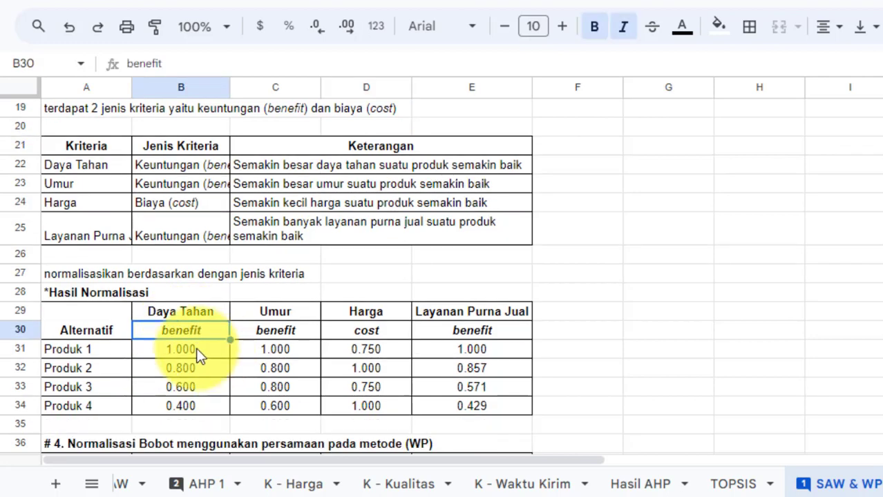
pyautogui.click(197, 351)
pyautogui.scroll(1, 214, 384)
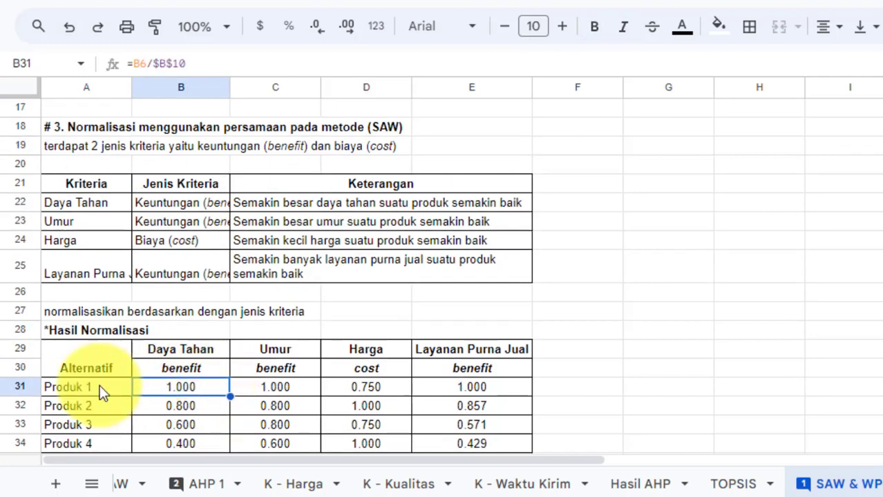
pyautogui.scroll(-2, 174, 383)
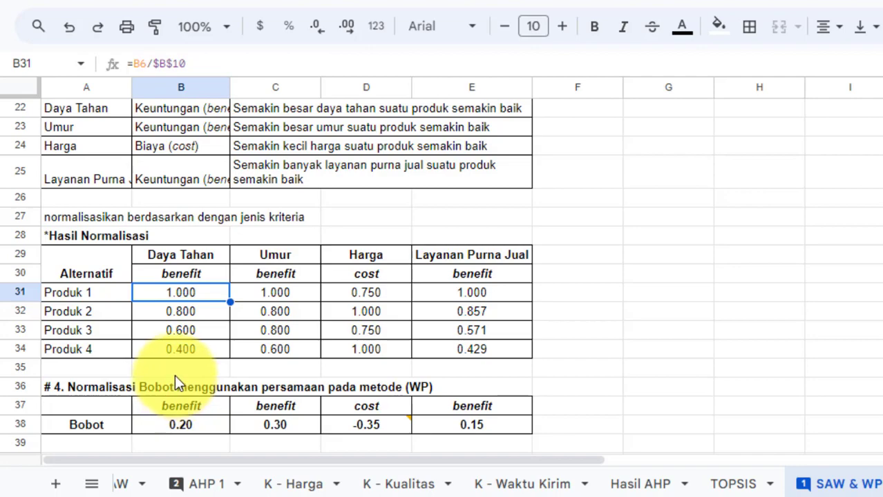
pyautogui.scroll(6, 175, 375)
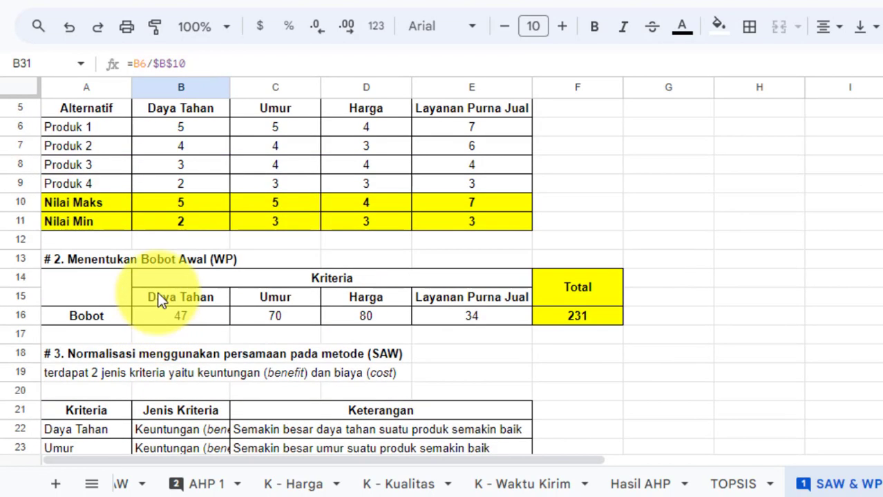
pyautogui.scroll(-4, 205, 348)
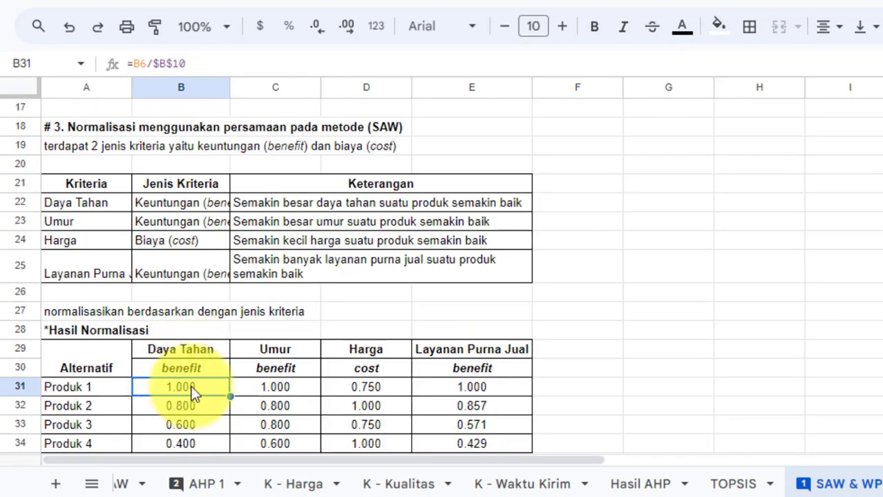
pyautogui.scroll(3, 187, 373)
pyautogui.scroll(3, 199, 373)
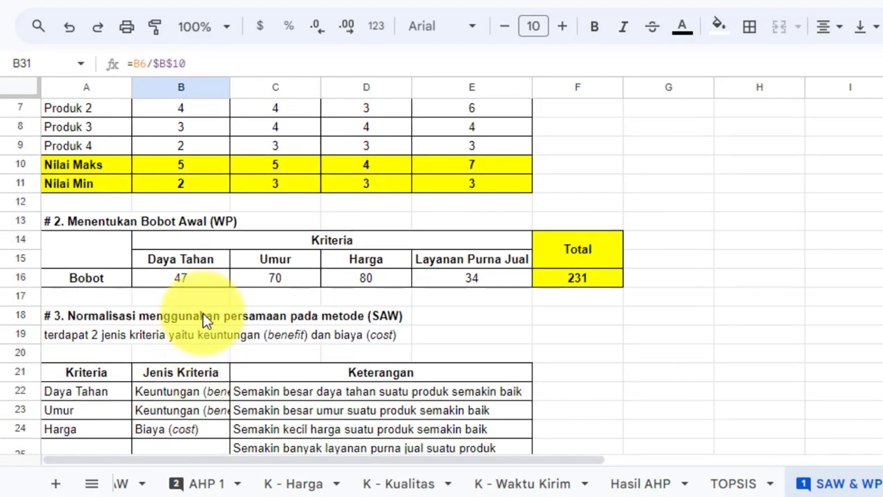
pyautogui.click(181, 185)
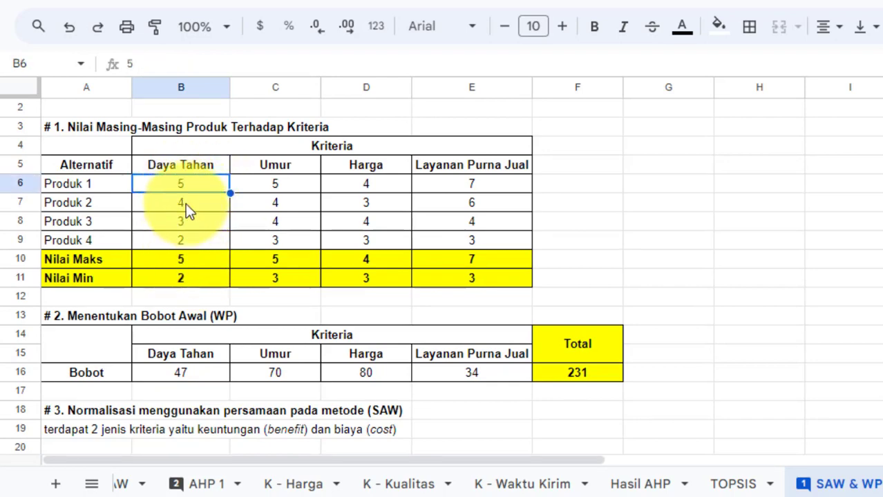
# Check the cost normalisation formula for Produk 1 Harga in D31 against the Harga minimum in D11 and the product scores
pyautogui.scroll(-3, 207, 297)
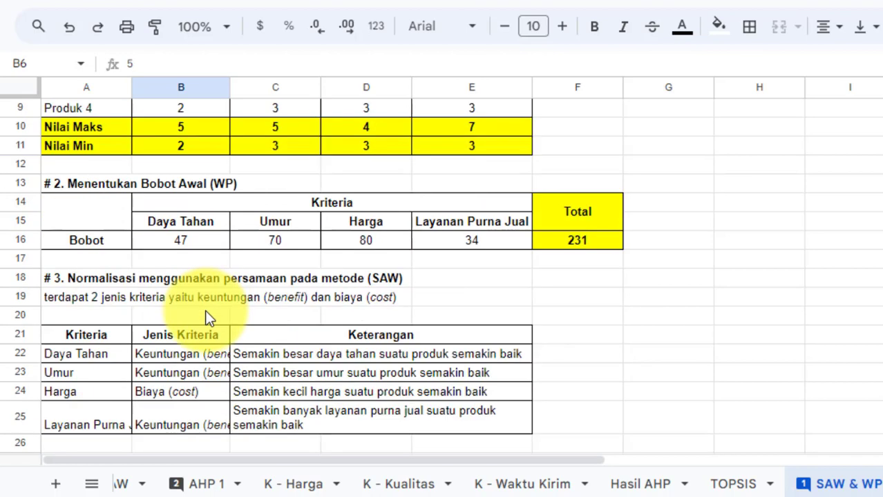
pyautogui.scroll(-3, 204, 314)
pyautogui.click(387, 388)
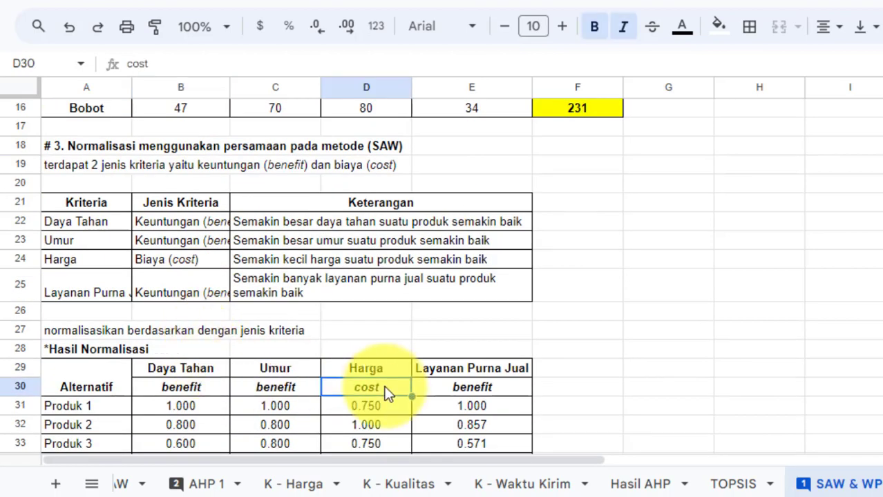
pyautogui.scroll(-2, 388, 373)
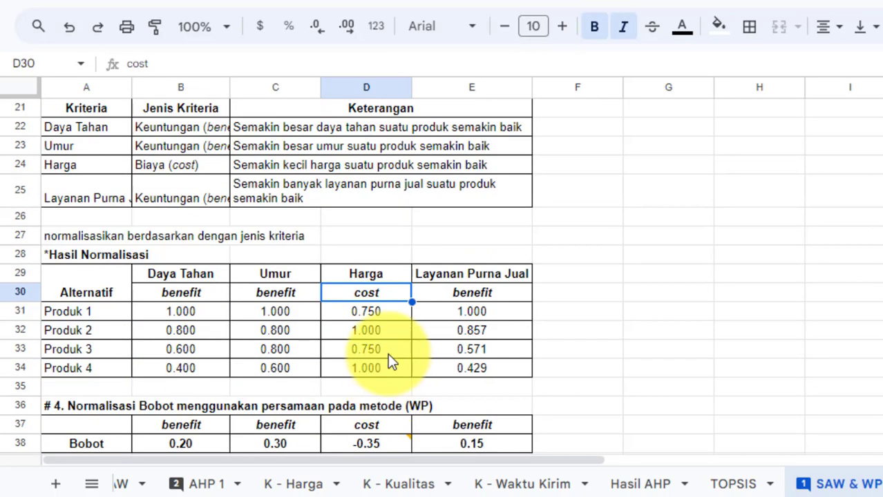
pyautogui.click(376, 311)
pyautogui.scroll(5, 376, 325)
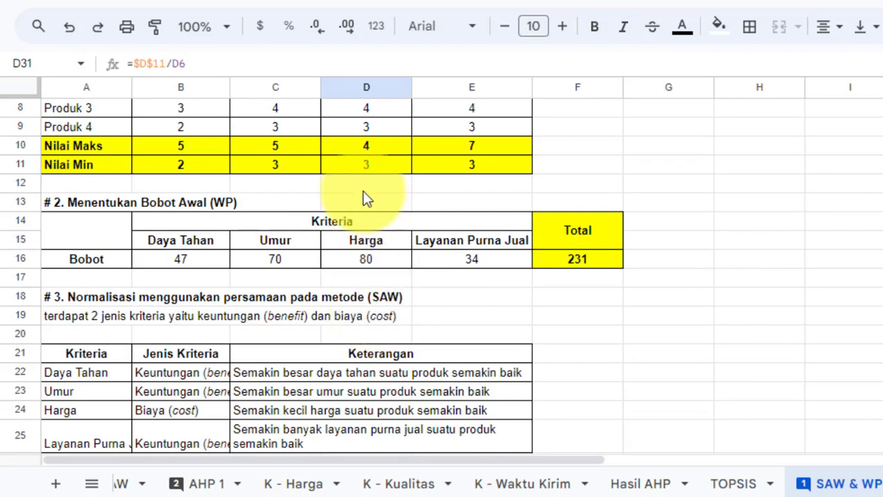
pyautogui.click(367, 168)
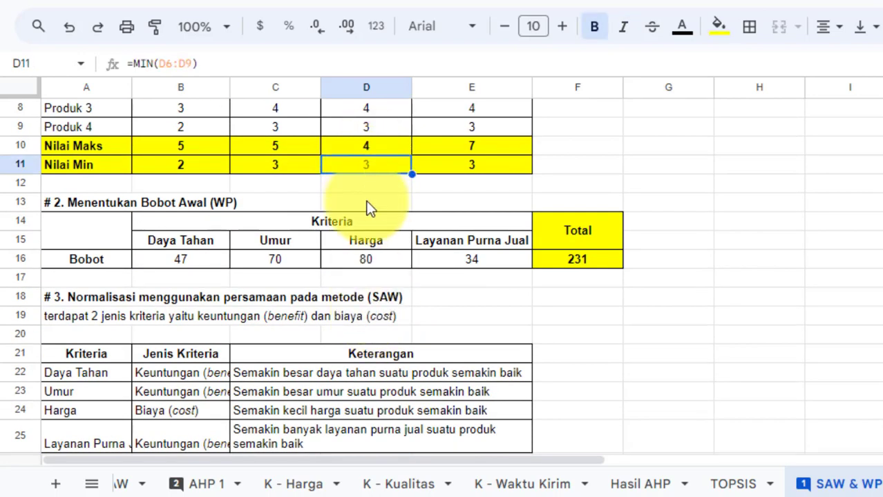
pyautogui.scroll(3, 367, 204)
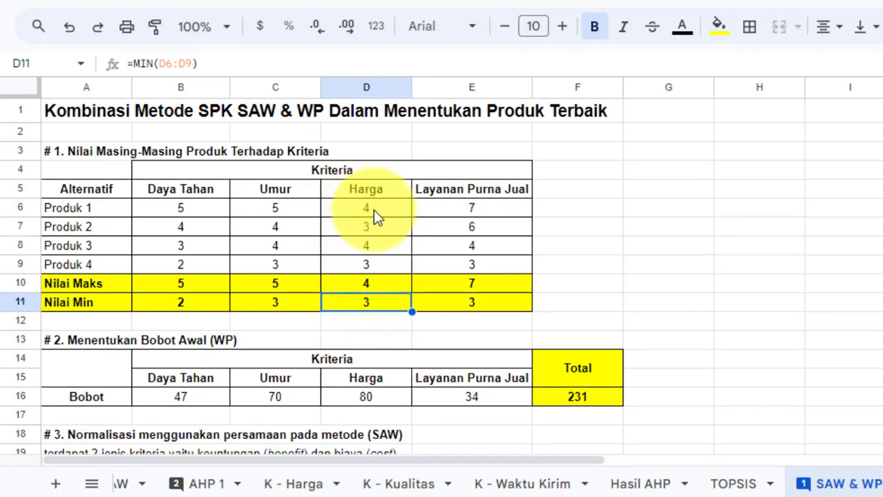
# Review the SAW normalisation results by selecting B31:E34, and bring up the WP weight normalisation in section 4
pyautogui.scroll(-8, 379, 249)
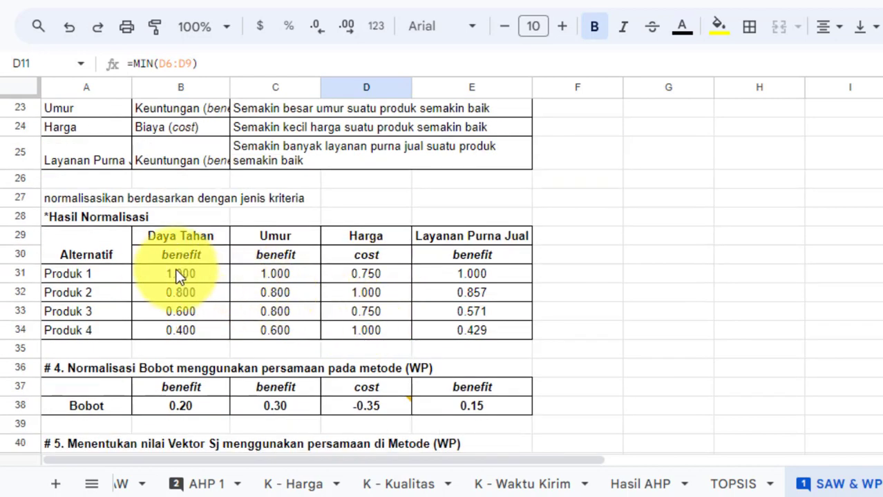
pyautogui.moveTo(177, 272); pyautogui.dragTo(461, 325)
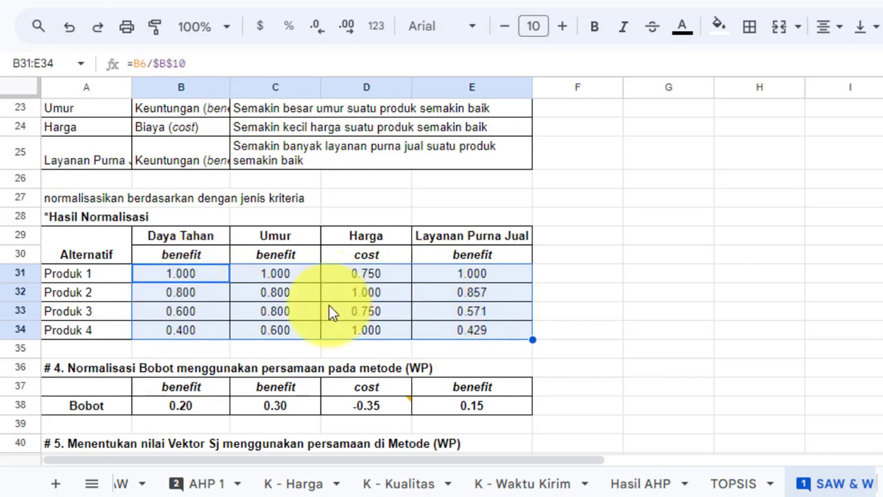
pyautogui.click(563, 297)
pyautogui.scroll(-2, 536, 320)
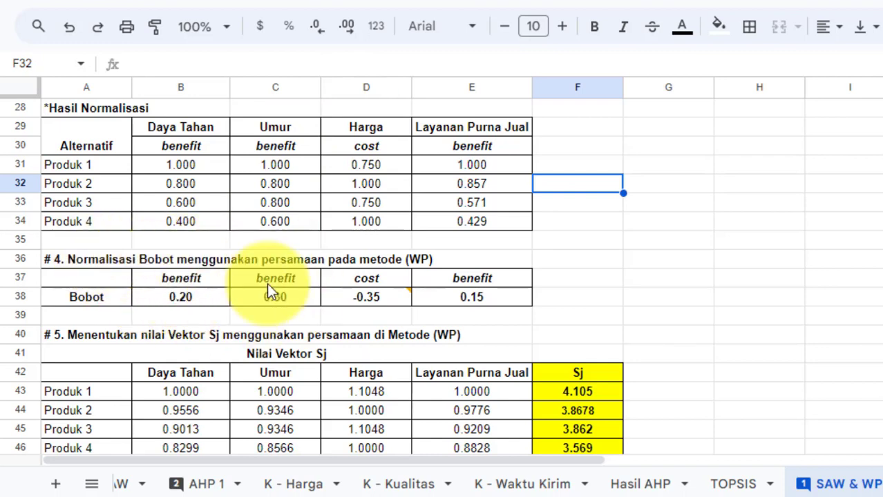
# Check the WP weight normalisation formulas in B38 and C38, and read the note on the cost weight in D38
pyautogui.moveTo(387, 302)
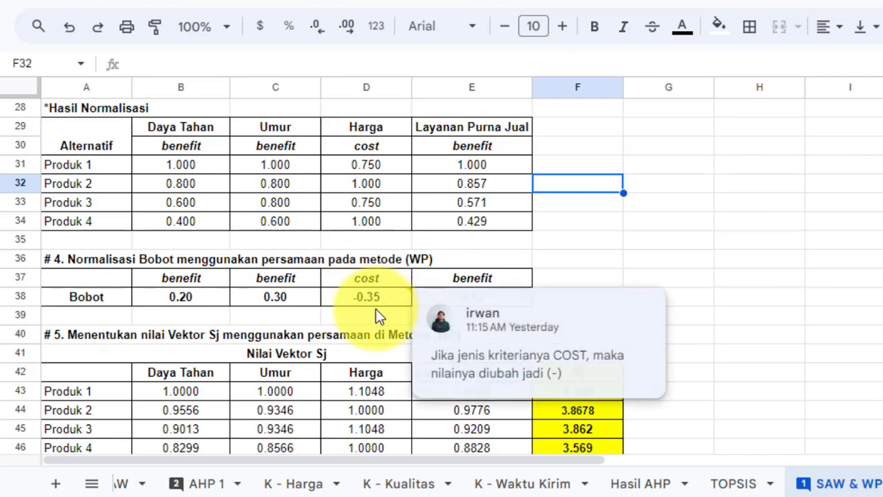
pyautogui.click(172, 298)
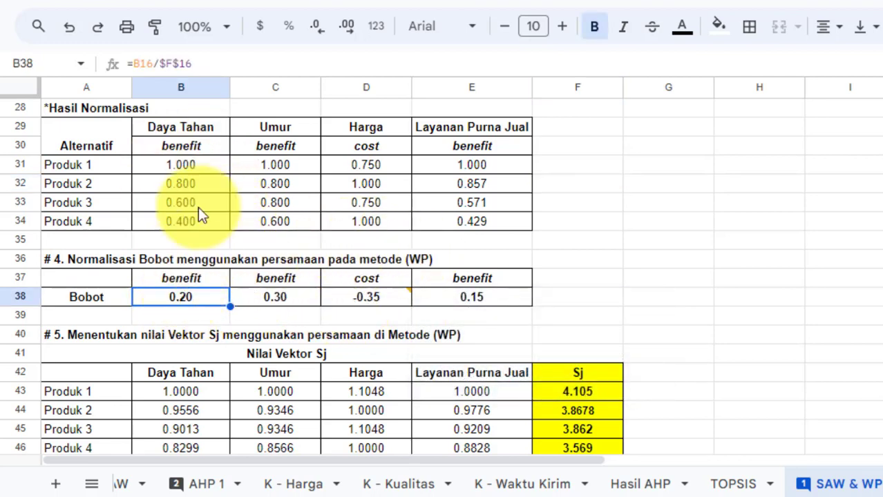
pyautogui.click(248, 297)
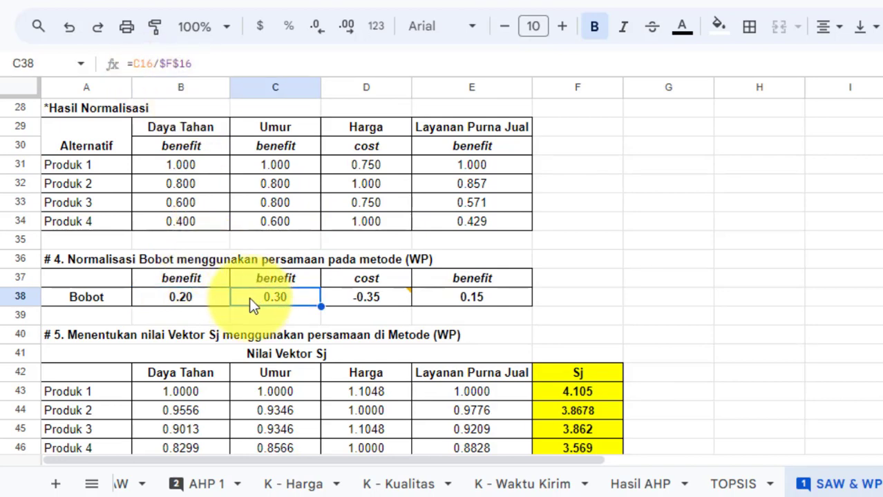
pyautogui.click(193, 295)
pyautogui.click(269, 296)
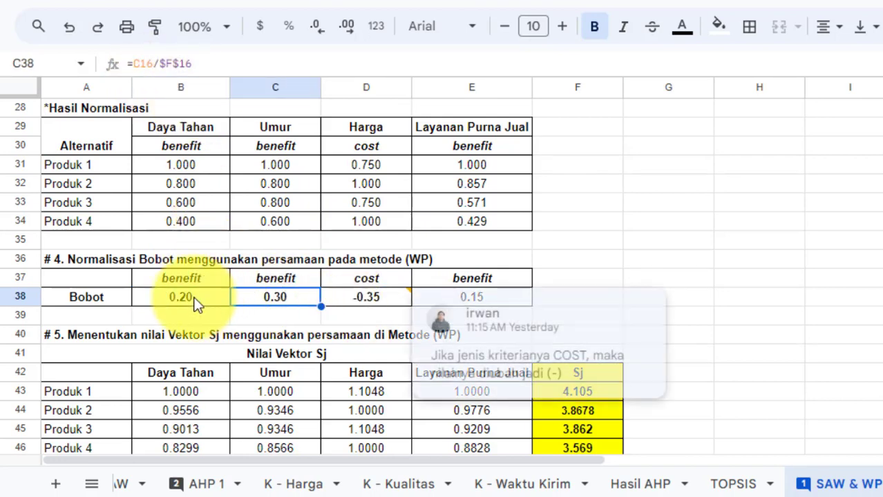
pyautogui.moveTo(173, 296); pyautogui.dragTo(366, 298)
pyautogui.moveTo(468, 311); pyautogui.dragTo(588, 263)
pyautogui.click(596, 225)
pyautogui.moveTo(370, 297)
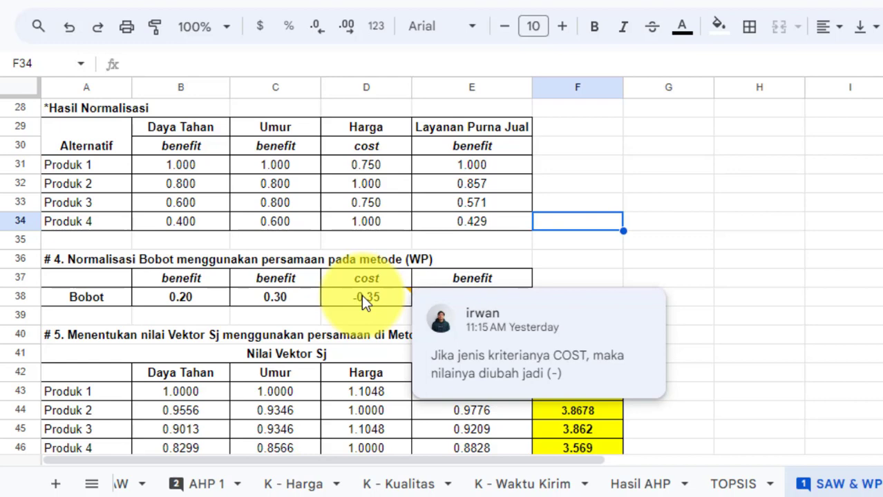
pyautogui.click(277, 317)
# Review the Nilai Vektor Sj table in section 5 by checking the formula in B43 and selecting B43:E46
pyautogui.scroll(-1, 290, 297)
pyautogui.scroll(-1, 290, 297)
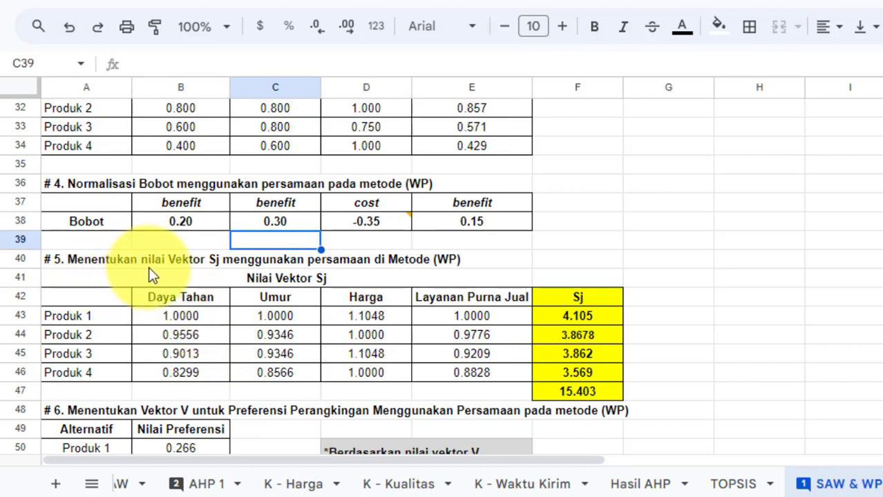
pyautogui.scroll(-1, 149, 266)
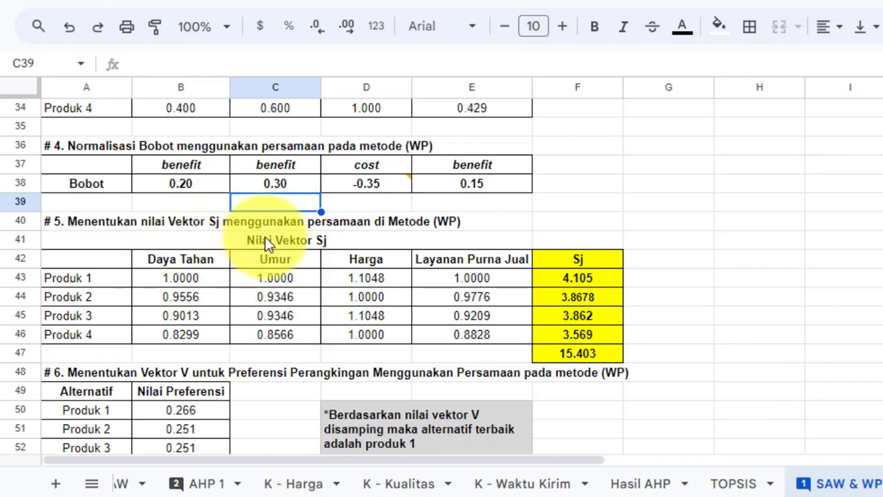
pyautogui.click(194, 284)
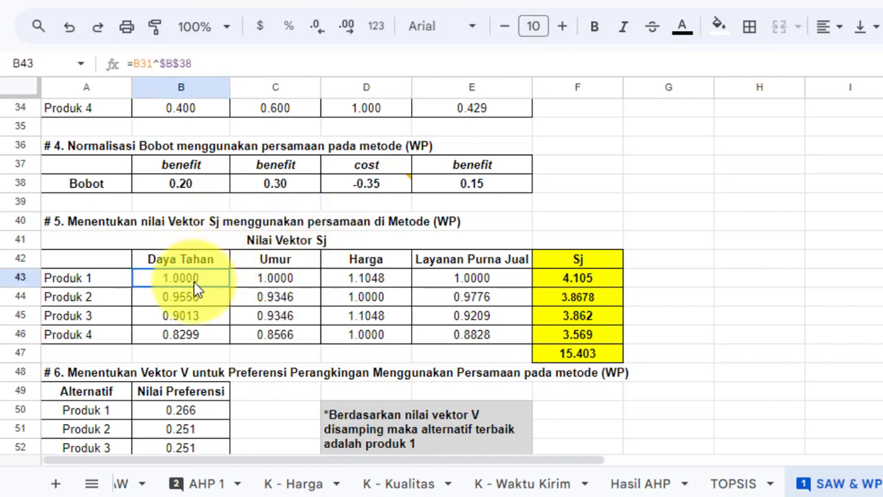
pyautogui.click(269, 298)
pyautogui.click(175, 276)
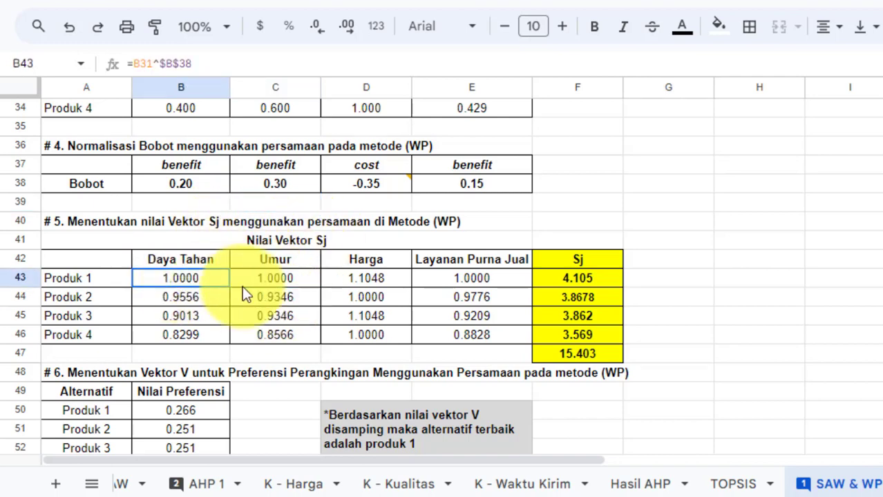
pyautogui.moveTo(243, 290); pyautogui.dragTo(459, 339)
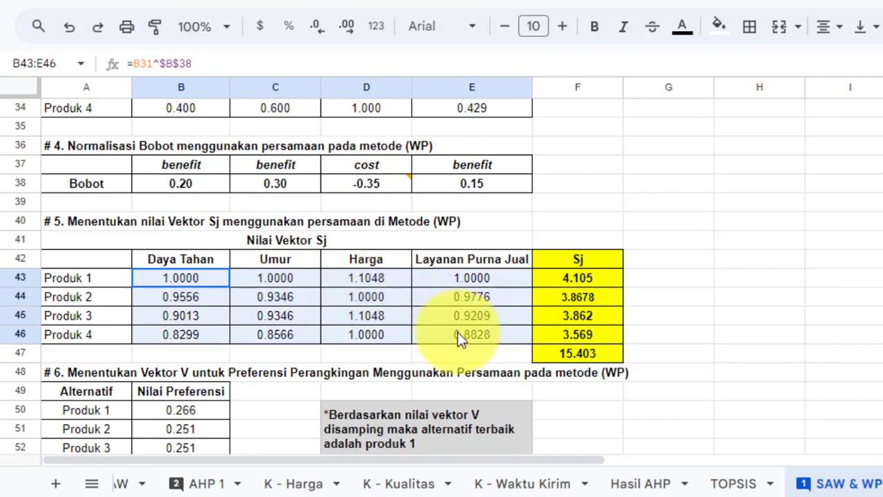
pyautogui.click(268, 315)
pyautogui.click(214, 283)
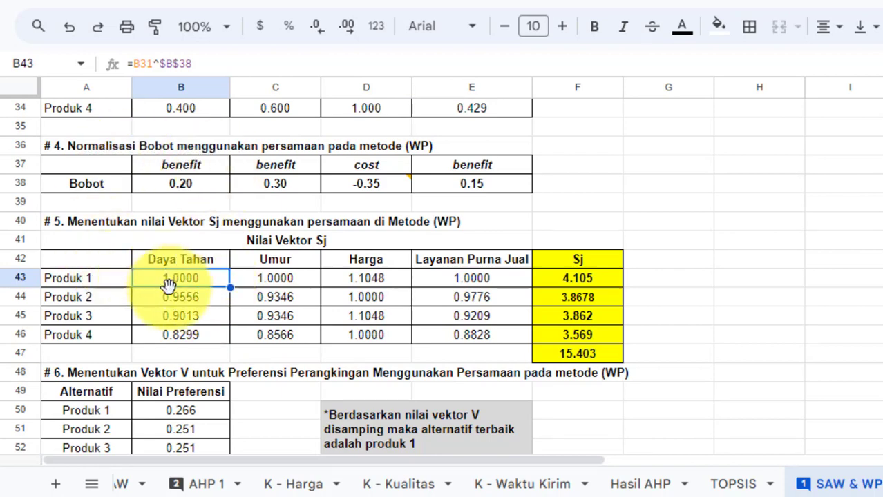
# Select the SAW normalisation results B31:E34 and compare them with the vector formula in B43
pyautogui.scroll(2, 169, 288)
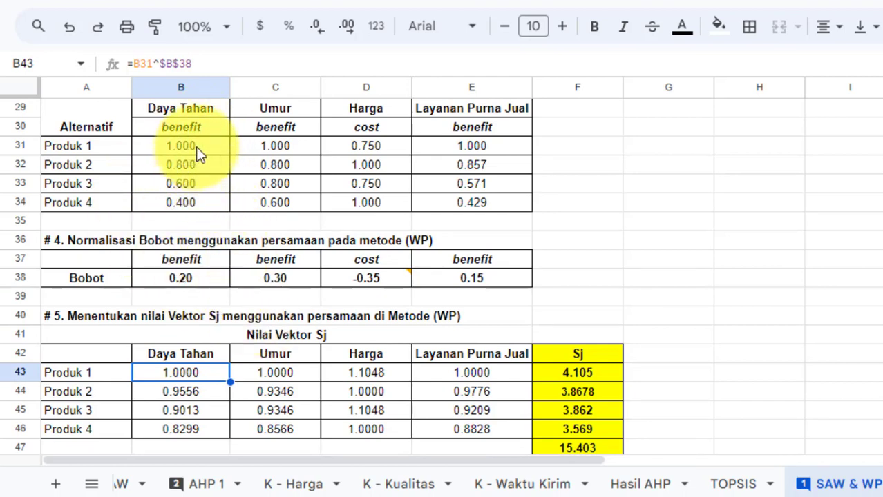
pyautogui.moveTo(199, 153); pyautogui.dragTo(465, 204)
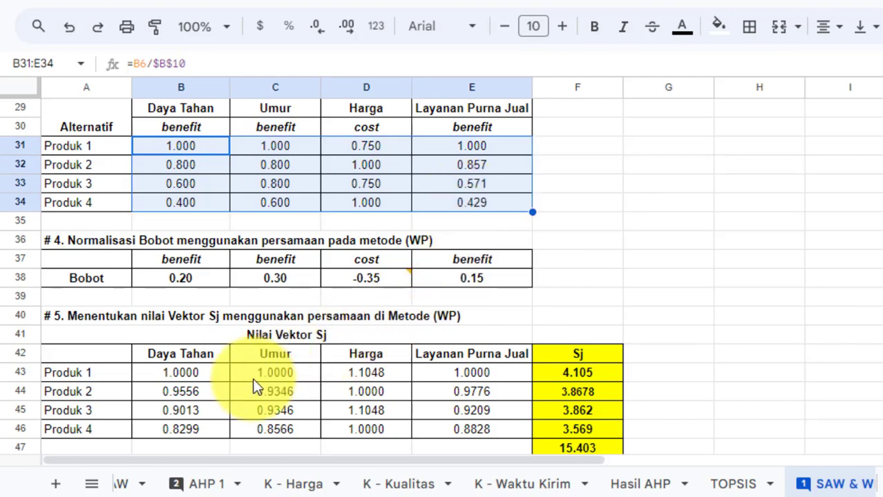
pyautogui.click(242, 375)
pyautogui.click(199, 371)
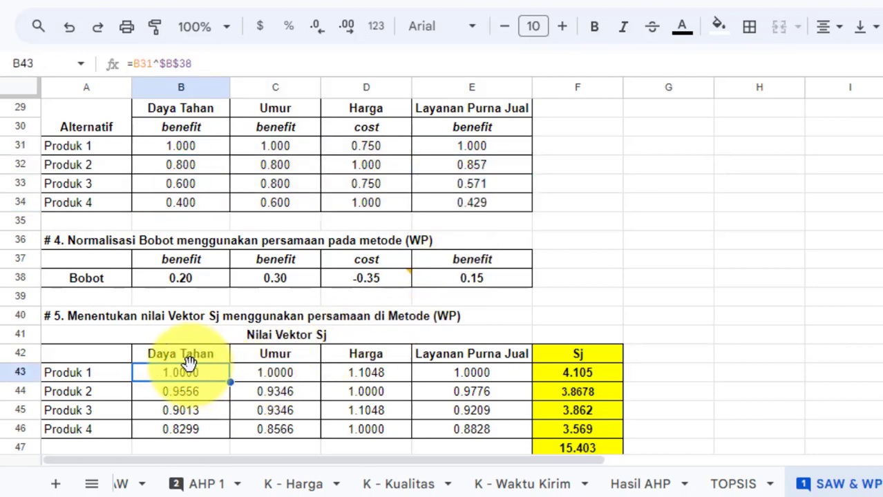
# Trace the Daya Tahan vector values for Produk 1 and Produk 2 to scores B31 and B32 and weight B38
pyautogui.click(179, 150)
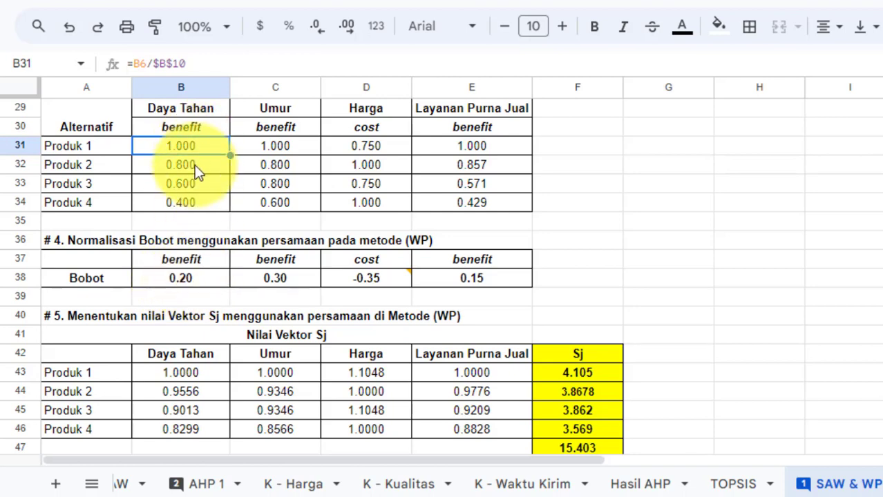
pyautogui.click(190, 279)
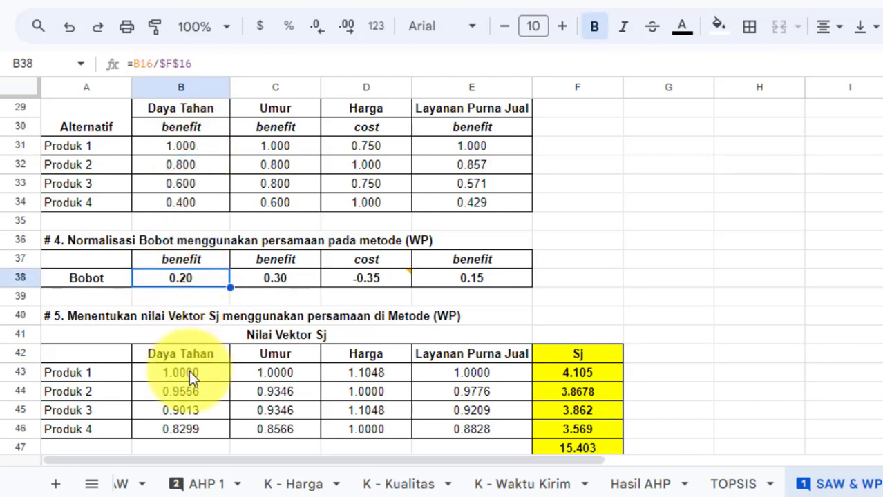
pyautogui.click(189, 371)
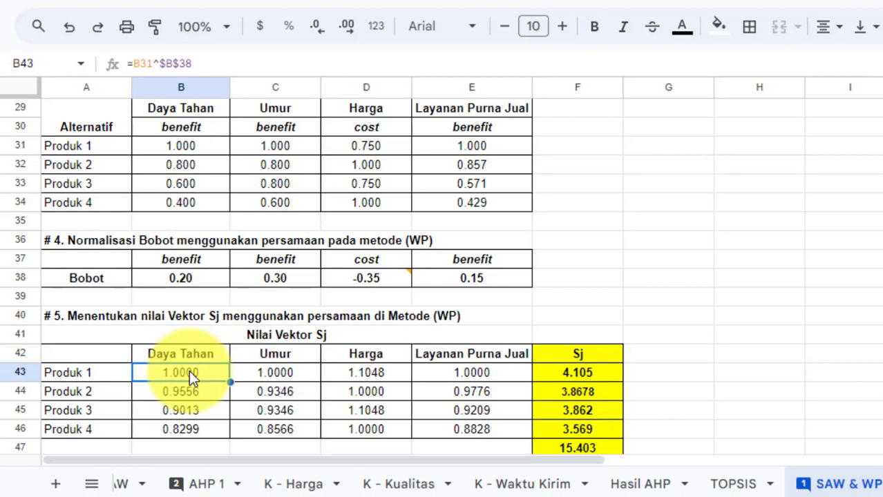
pyautogui.click(191, 167)
pyautogui.click(181, 280)
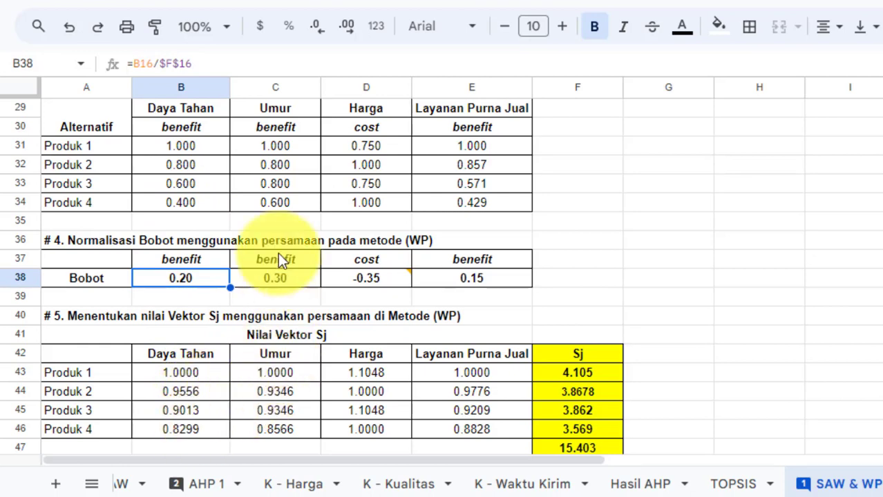
# Check the Umur vector formula in C43 against normalised scores C31 and C32, and select the Umur results C43:C46
pyautogui.click(285, 148)
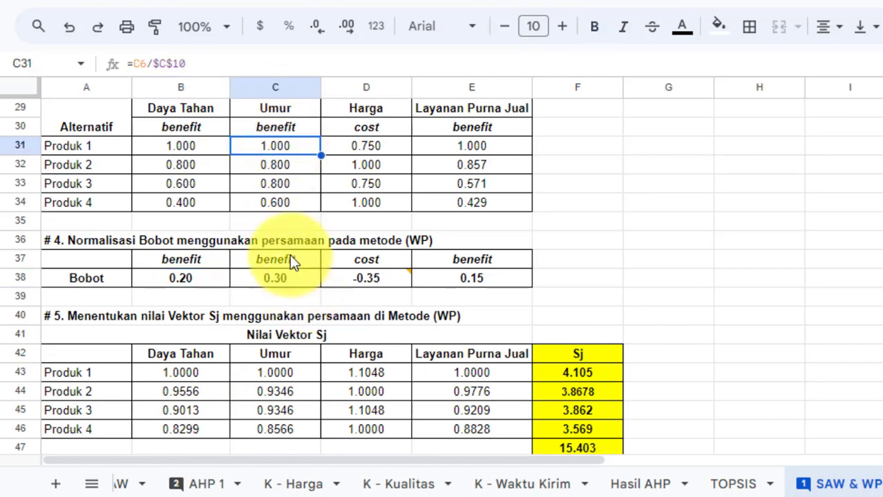
pyautogui.click(283, 167)
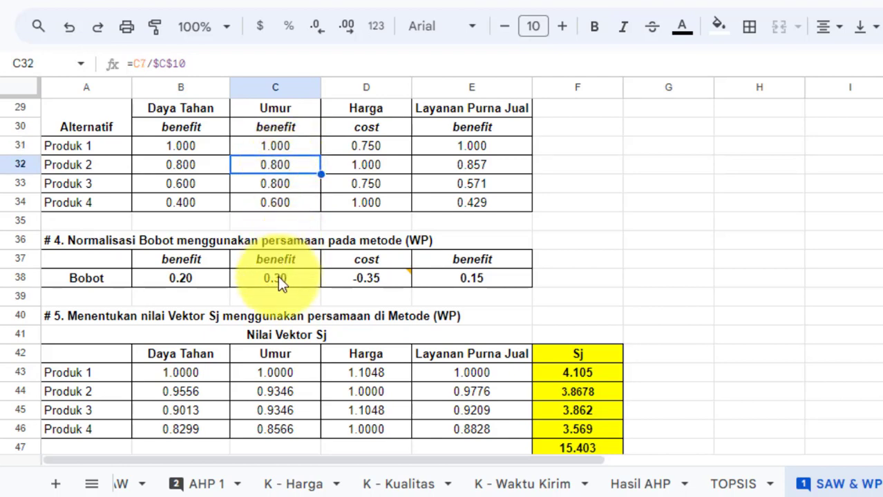
pyautogui.click(292, 377)
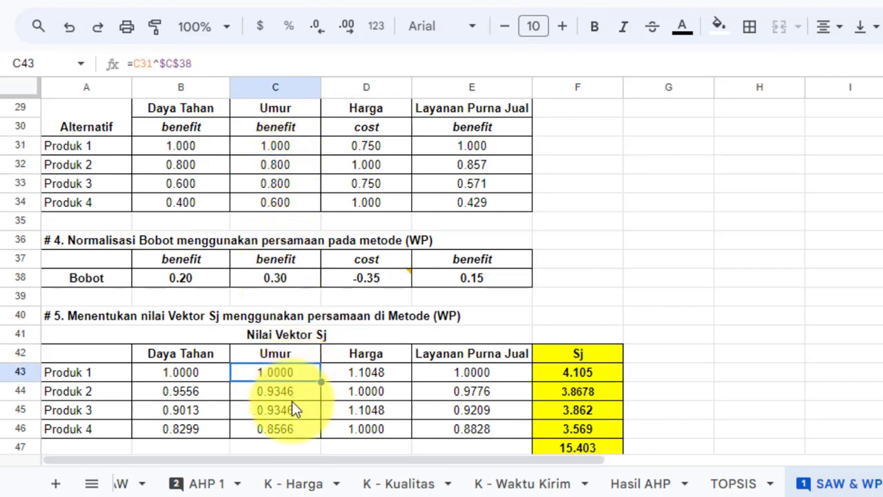
pyautogui.click(294, 409)
pyautogui.moveTo(290, 373); pyautogui.dragTo(294, 430)
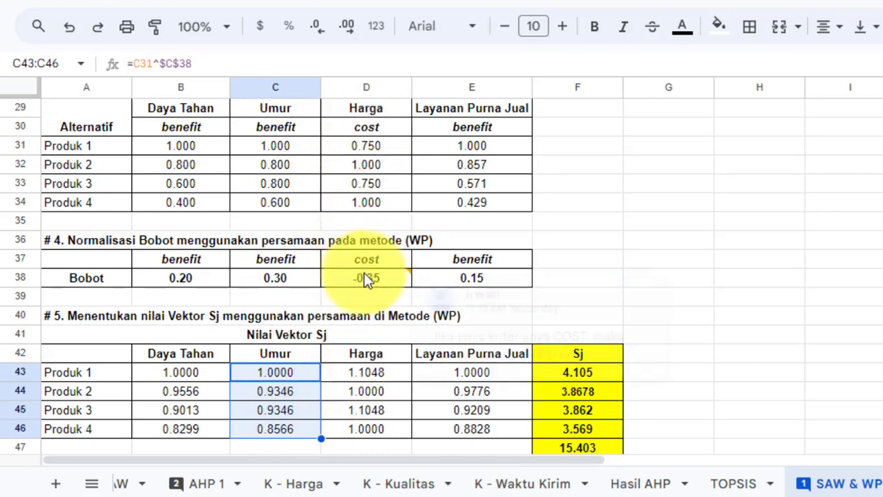
# Check the vector formulas for Harga in D43 and Layanan Purna Jual in E43 and E44, and select E43:E46
pyautogui.moveTo(355, 281)
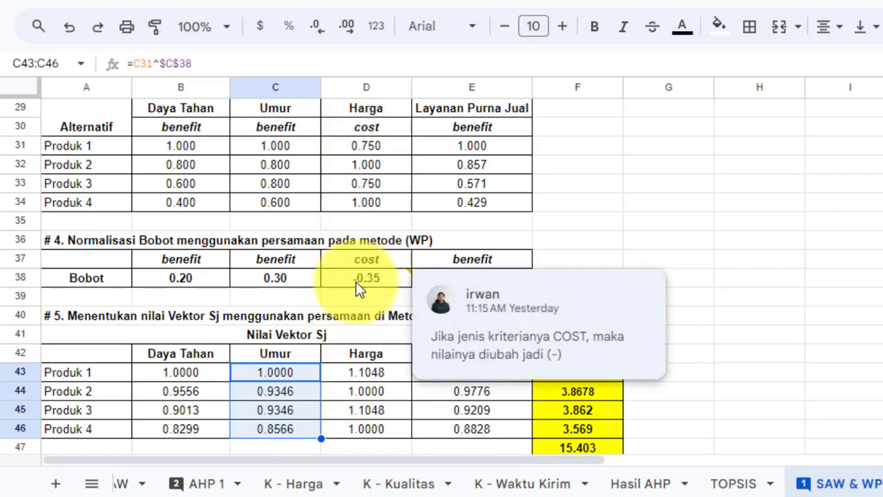
pyautogui.click(370, 373)
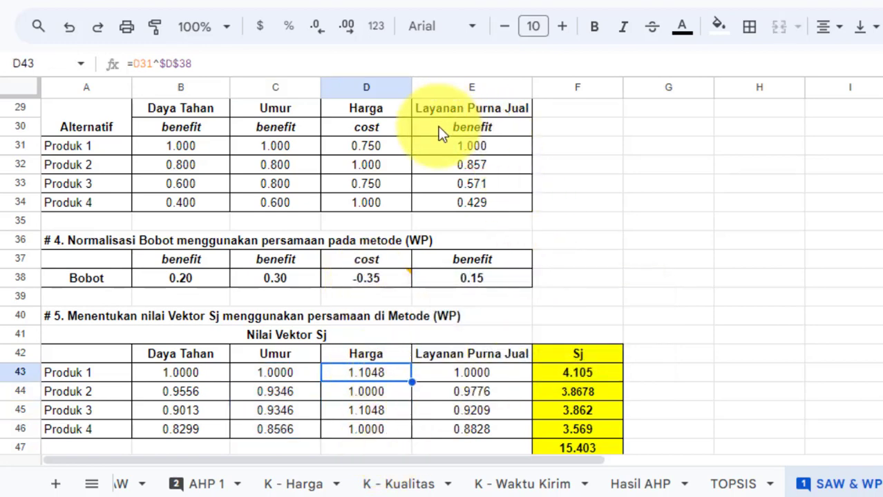
pyautogui.click(477, 129)
pyautogui.click(473, 373)
pyautogui.click(472, 394)
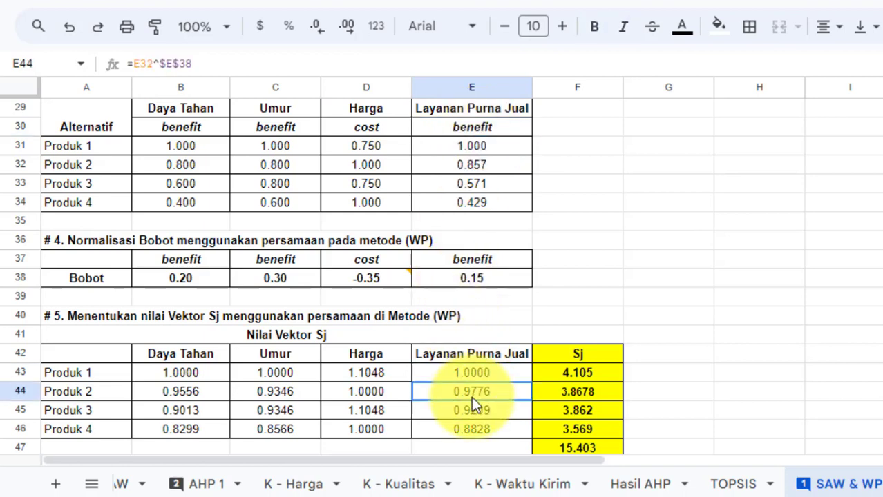
pyautogui.moveTo(472, 370); pyautogui.dragTo(471, 428)
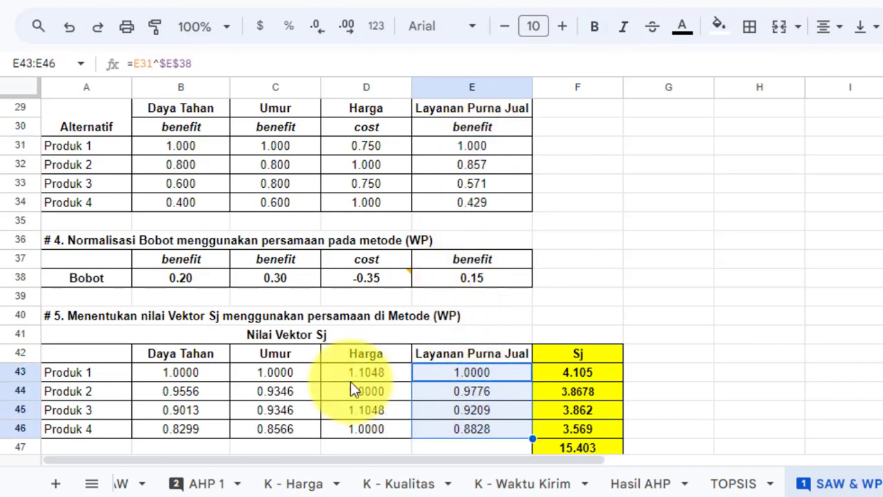
# Check the Sj sum formula for Produk 1 in F43 against the vector values, and select the Sj results F43:F46
pyautogui.moveTo(216, 375); pyautogui.dragTo(442, 427)
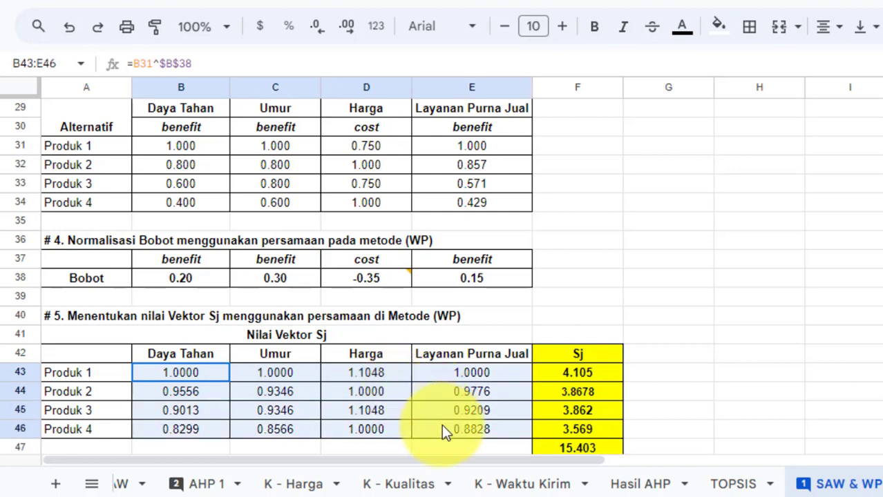
pyautogui.click(211, 377)
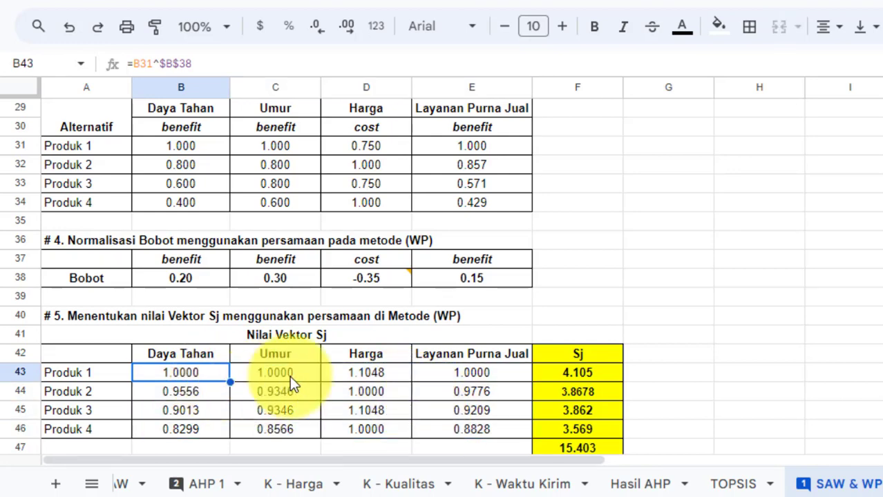
pyautogui.click(566, 371)
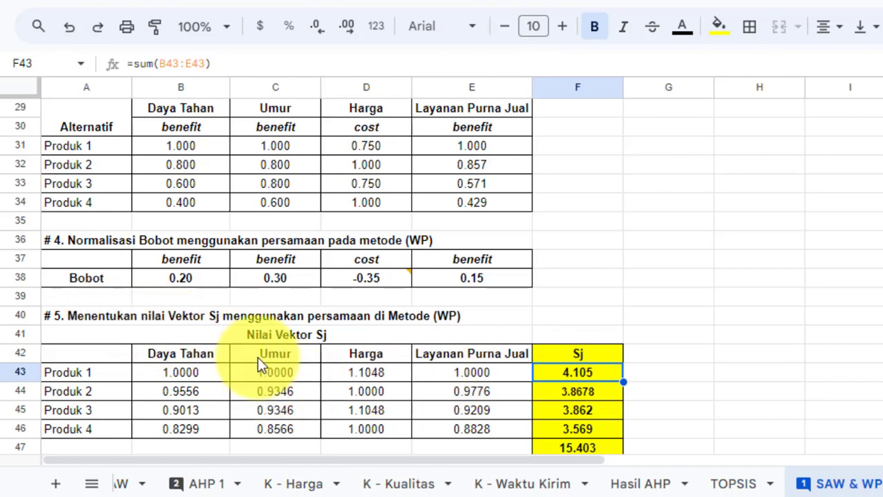
pyautogui.scroll(-1, 262, 359)
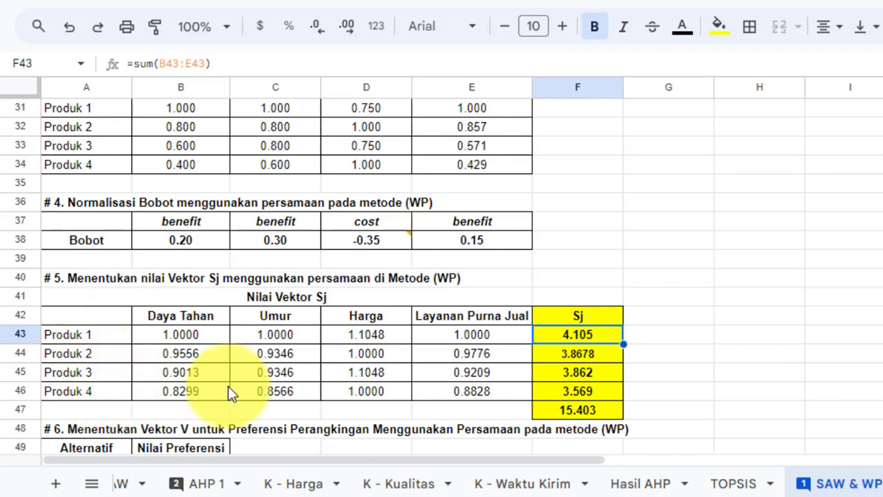
pyautogui.click(639, 376)
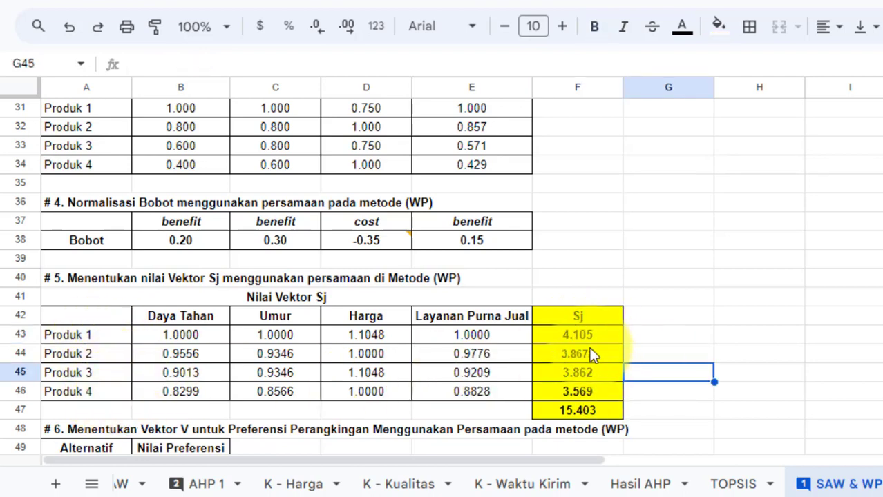
pyautogui.moveTo(587, 339); pyautogui.dragTo(587, 391)
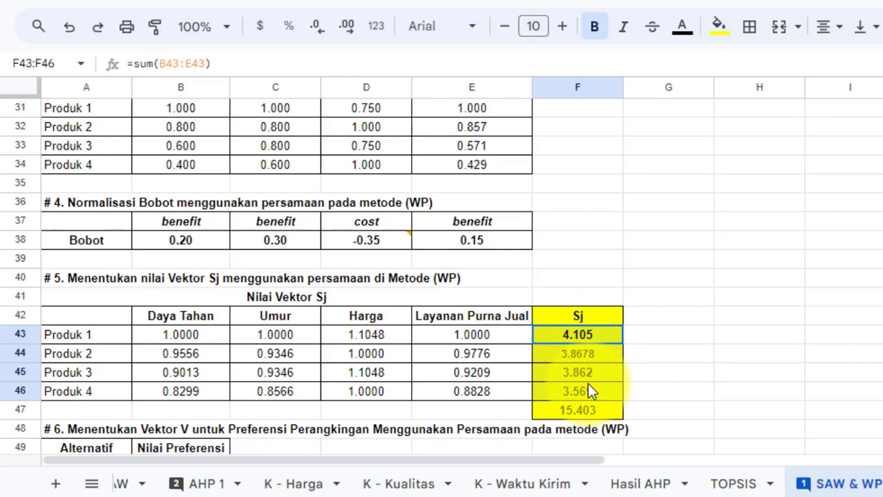
# Check the formula for the total of all Sj values in F47 and bring up the Vektor V preferences in section 6
pyautogui.scroll(-1, 587, 382)
pyautogui.click(582, 372)
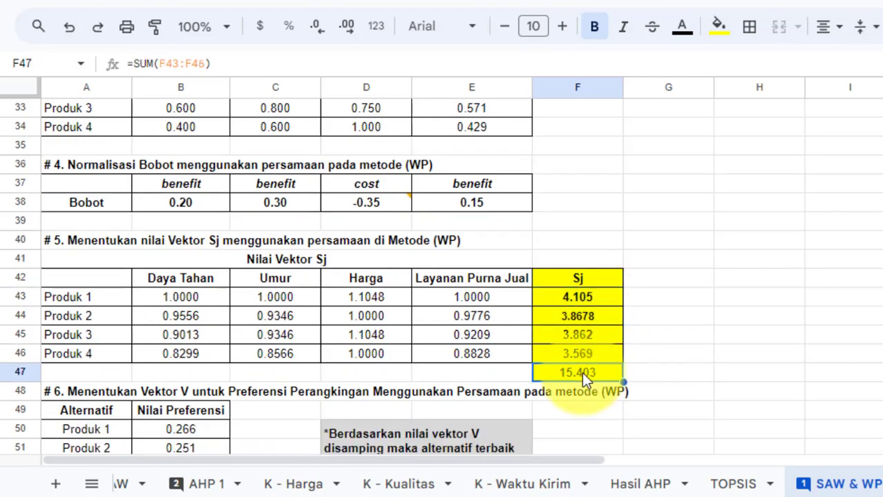
pyautogui.scroll(-1, 621, 358)
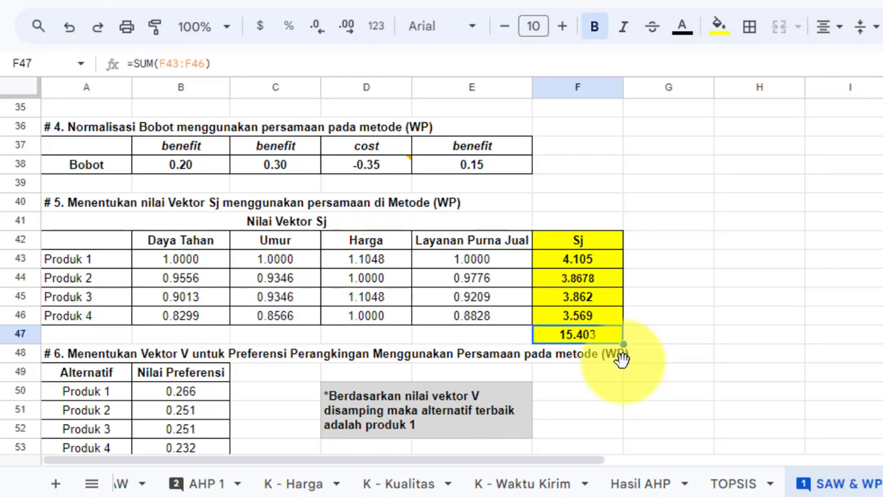
pyautogui.scroll(-1, 195, 314)
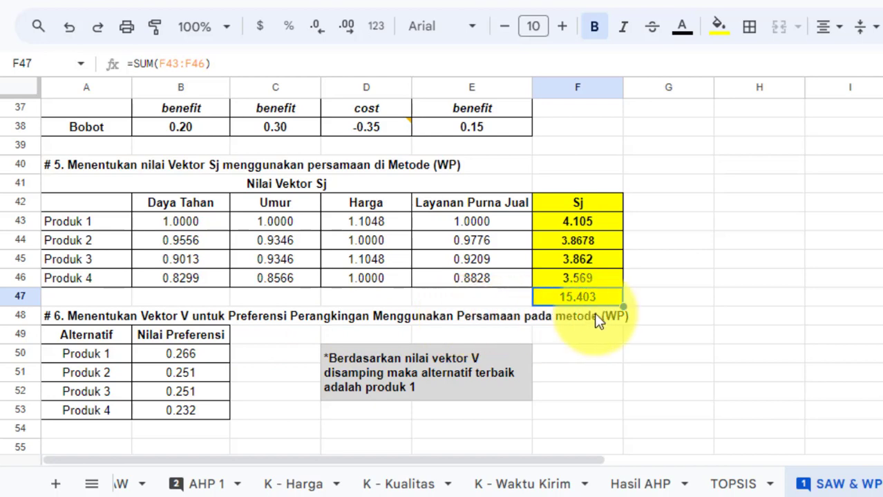
# Check the Nilai Preferensi formulas for Produk 1 in B50 and Produk 2 in B51 against the Sj total in F47
pyautogui.click(365, 318)
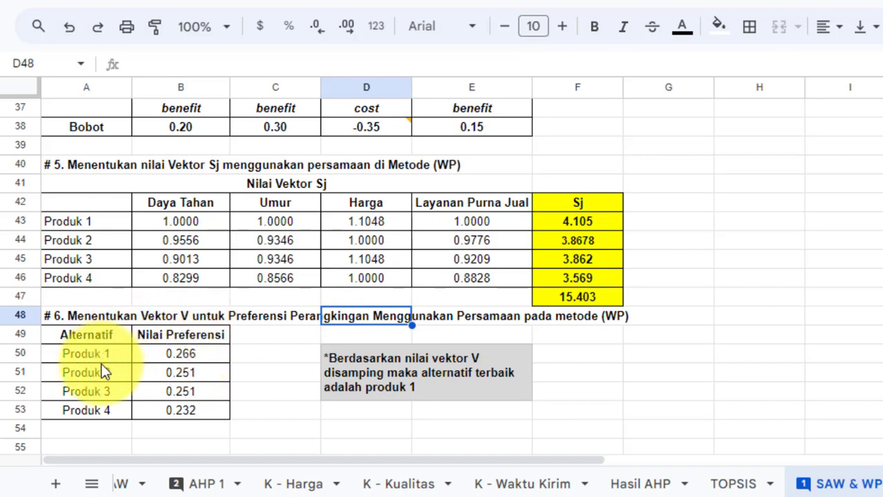
pyautogui.click(158, 353)
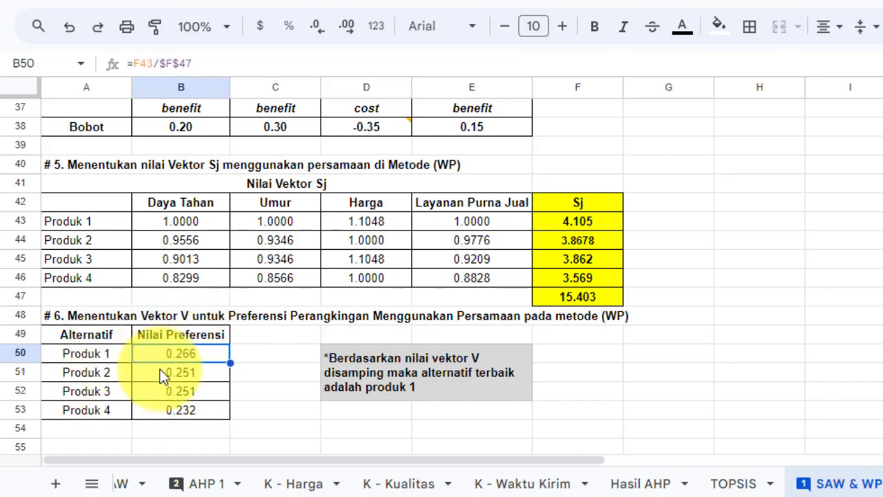
pyautogui.click(573, 298)
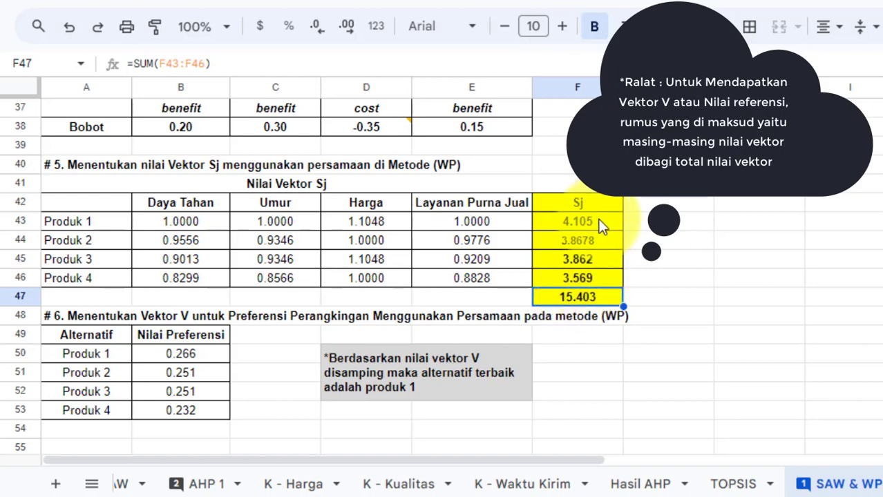
pyautogui.click(196, 352)
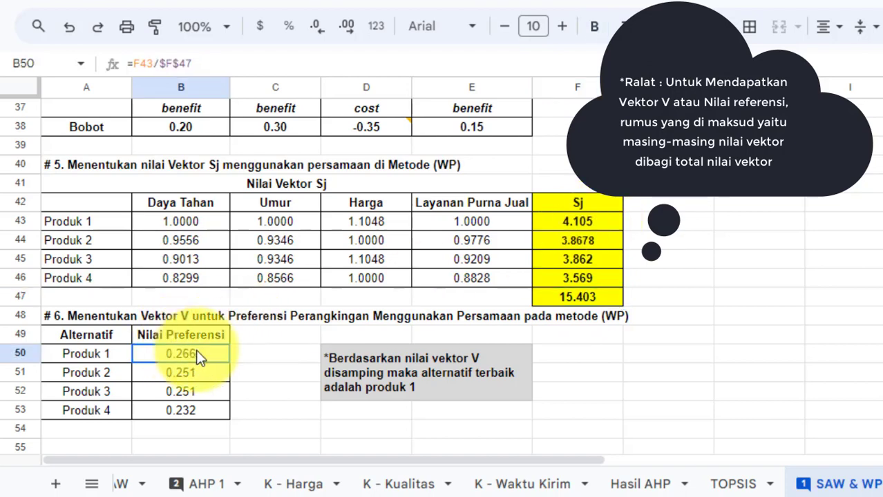
pyautogui.click(567, 298)
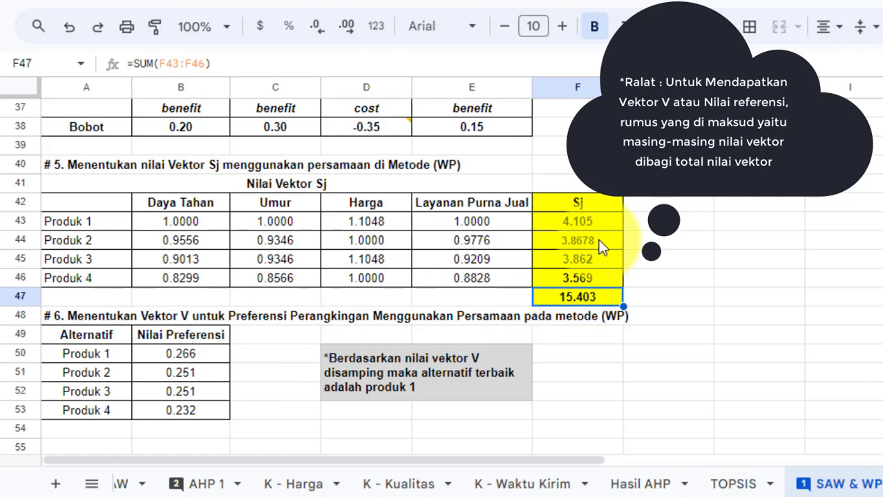
pyautogui.click(202, 377)
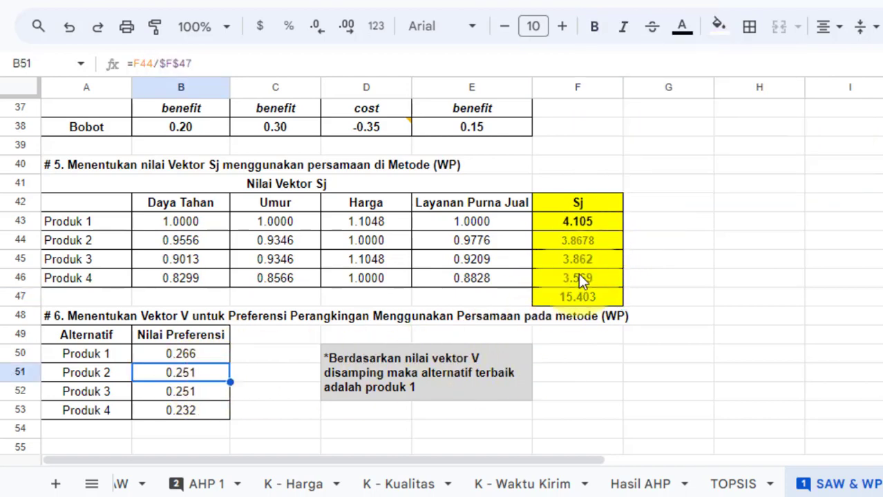
# Select the preference values B50:B53 to compare the four products, and select the best alternative, Produk 1, in A50
pyautogui.scroll(1, 345, 397)
pyautogui.scroll(-2, 256, 391)
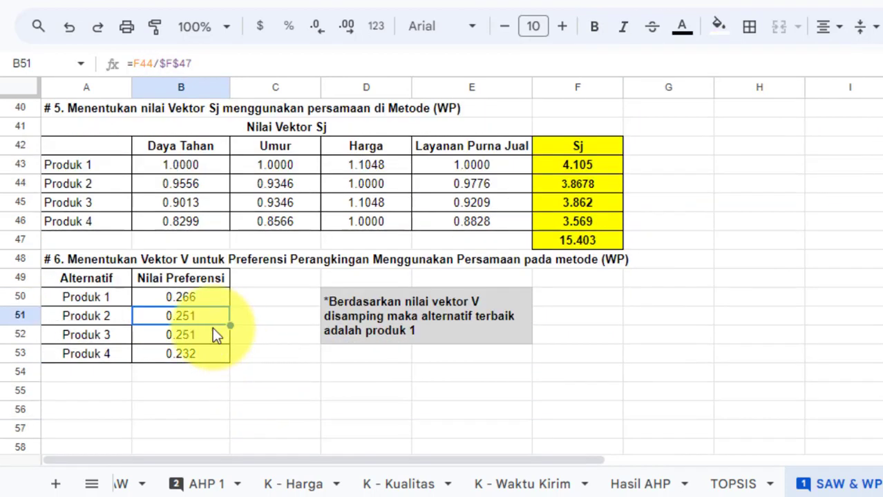
pyautogui.moveTo(214, 299); pyautogui.dragTo(216, 354)
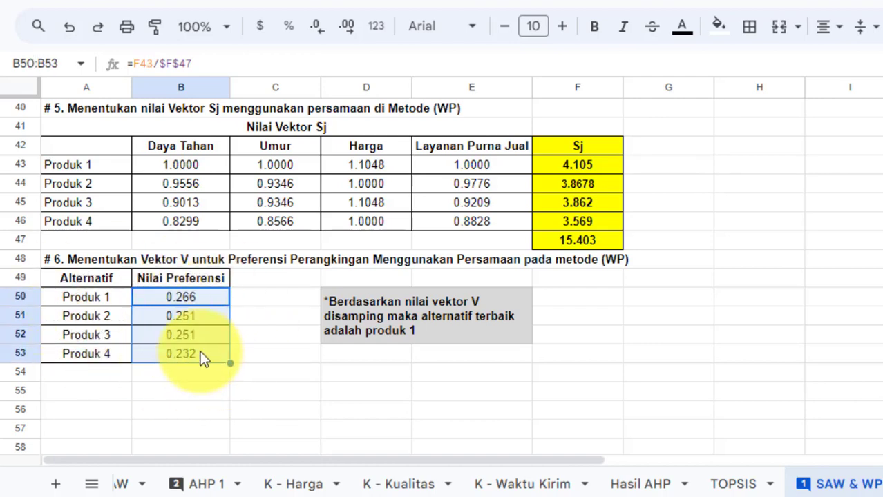
pyautogui.click(342, 393)
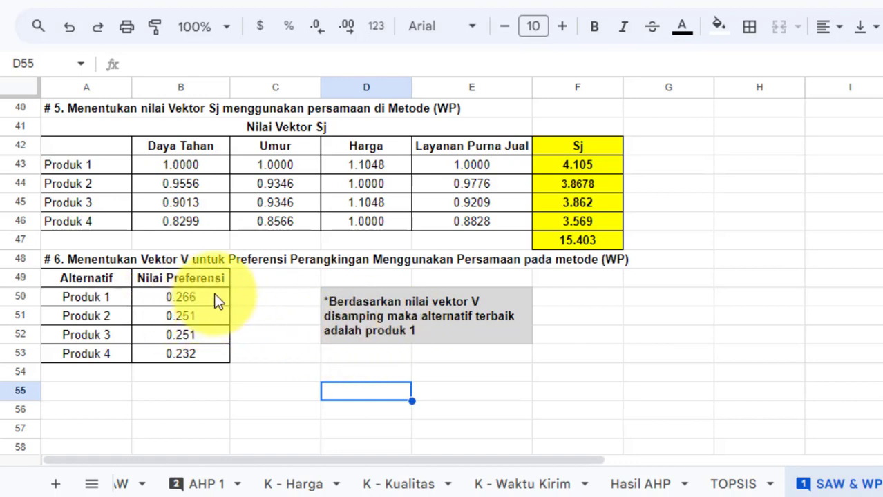
pyautogui.click(104, 292)
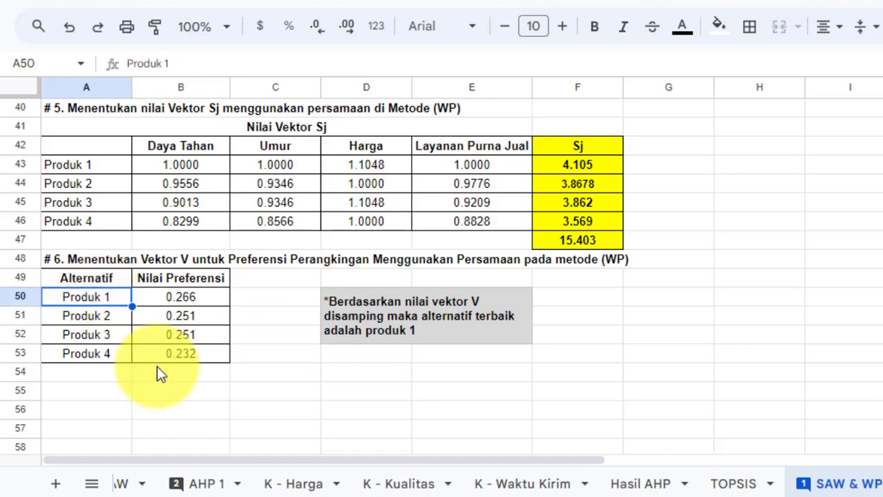
# Review the whole SAW and WP sheet, from the vector and weight tables back to the product scores and initial weights
pyautogui.scroll(1, 156, 366)
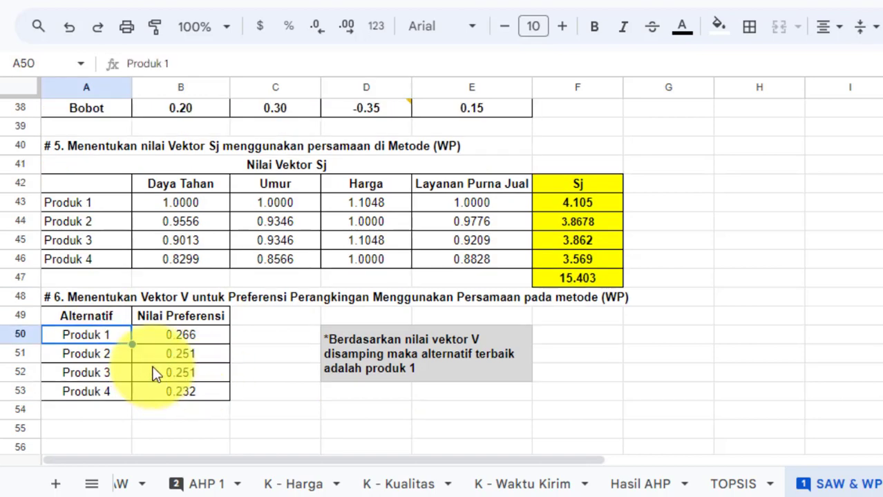
pyautogui.scroll(2, 279, 372)
pyautogui.scroll(1, 275, 373)
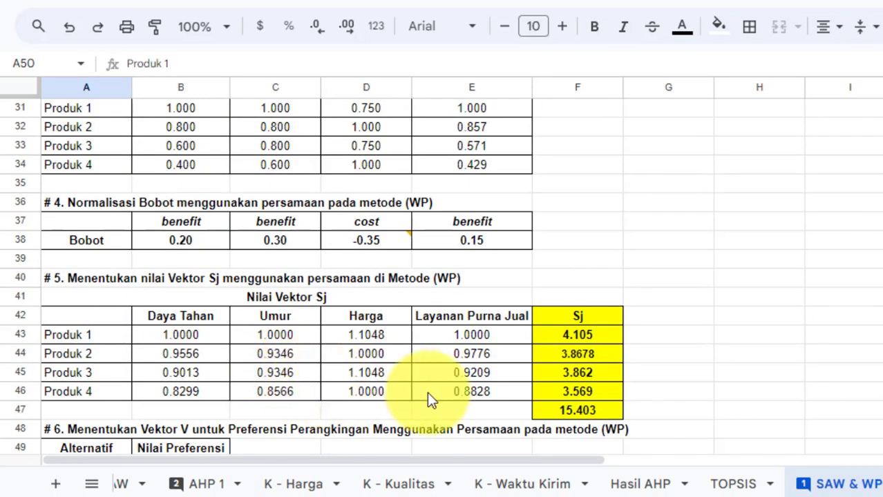
pyautogui.scroll(1, 492, 356)
pyautogui.scroll(1, 493, 356)
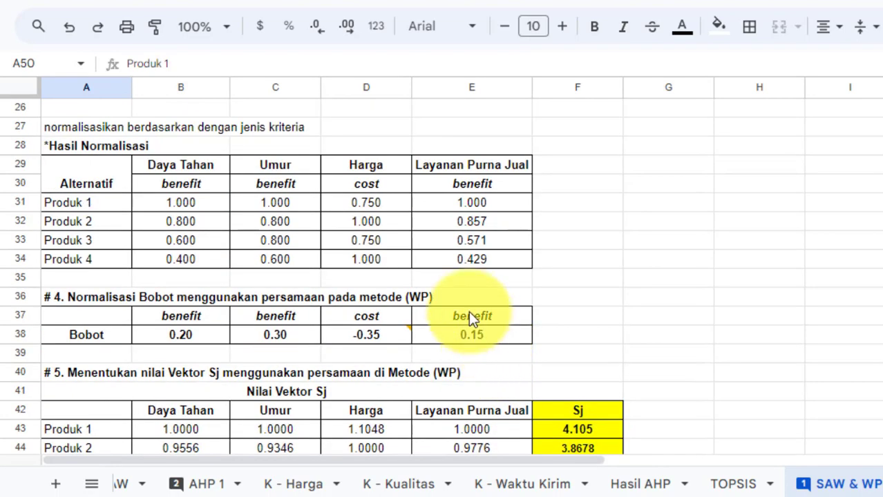
pyautogui.scroll(4, 187, 248)
pyautogui.scroll(5, 285, 217)
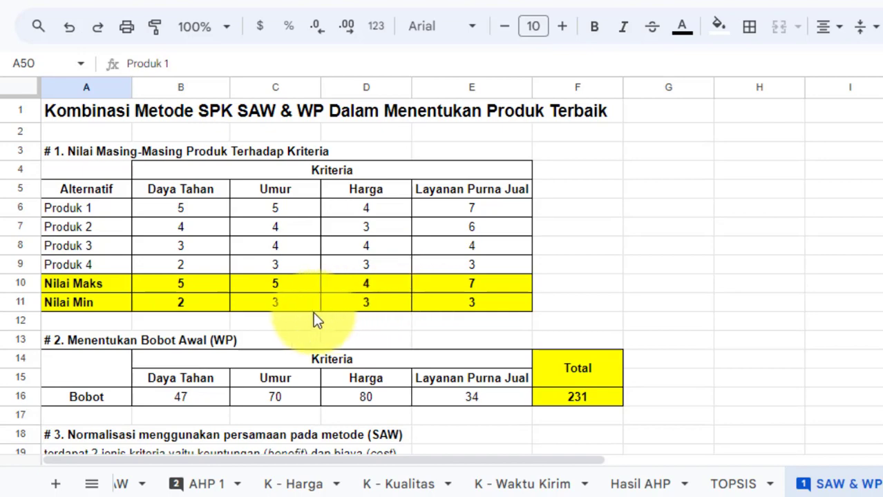
pyautogui.scroll(-5, 201, 284)
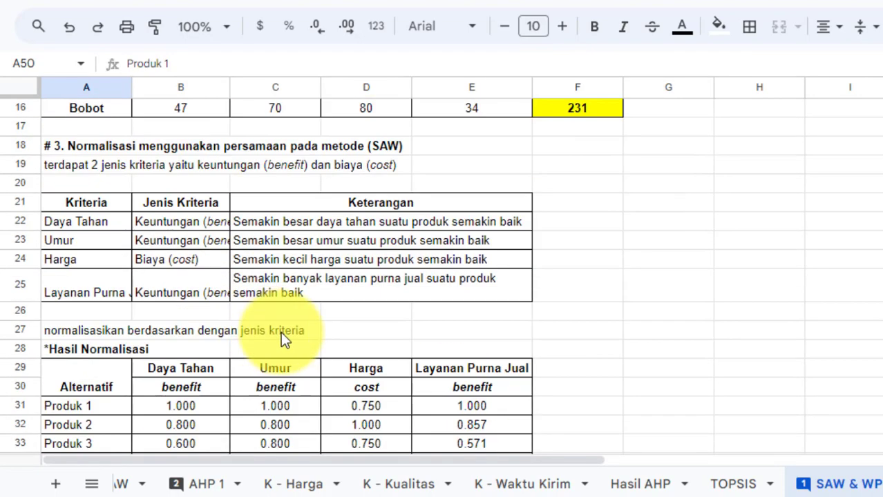
pyautogui.scroll(5, 406, 331)
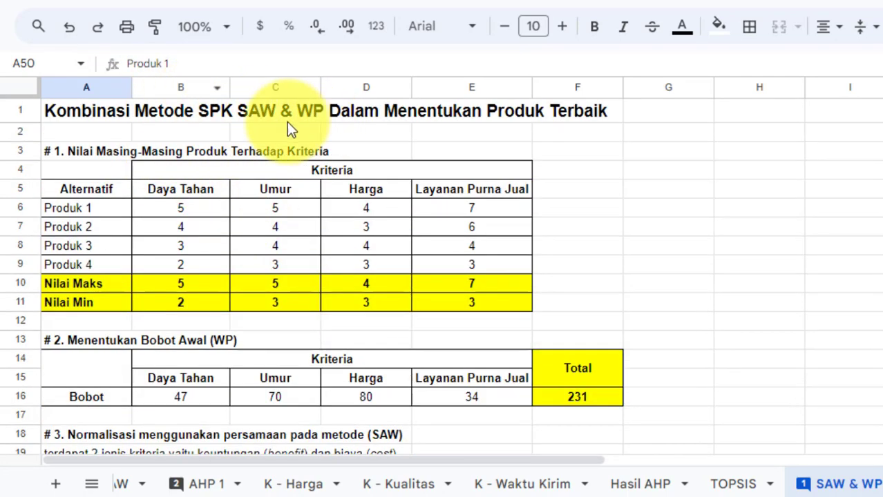
pyautogui.scroll(-6, 290, 173)
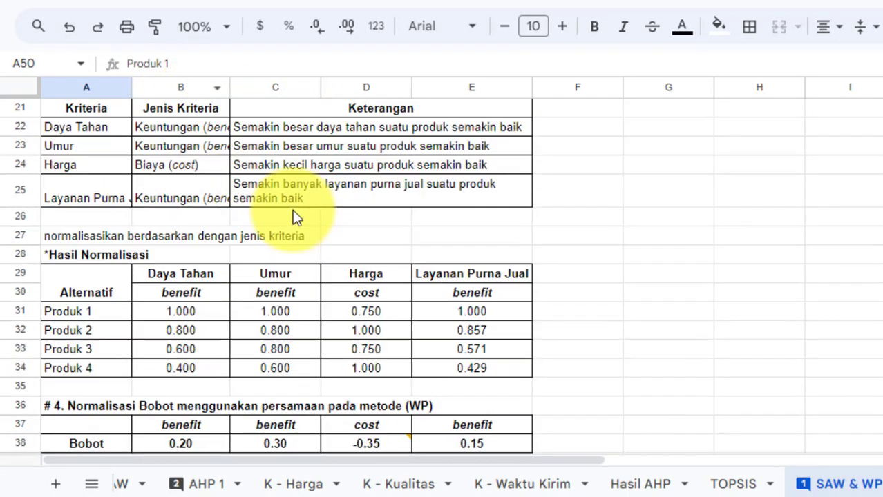
# Examine the SAW normalisation in section 3, selecting its heading in A18 and the normalised scores in B31:E34
pyautogui.scroll(3, 414, 287)
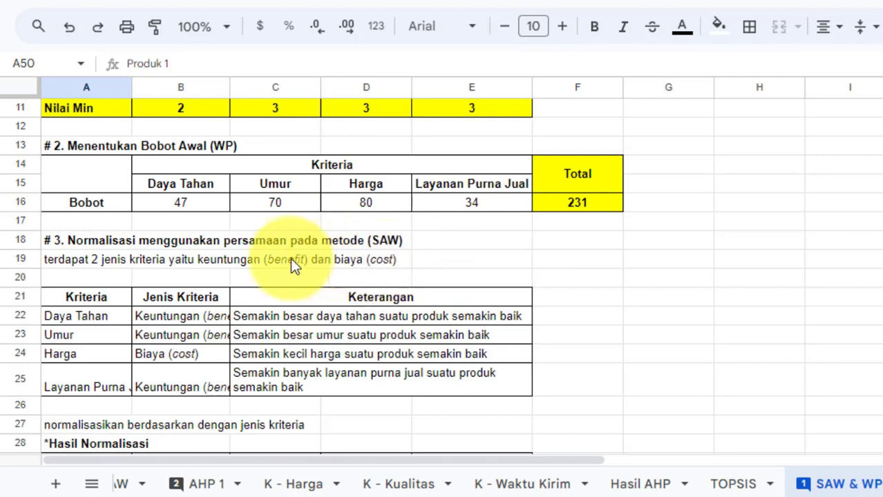
pyautogui.click(99, 243)
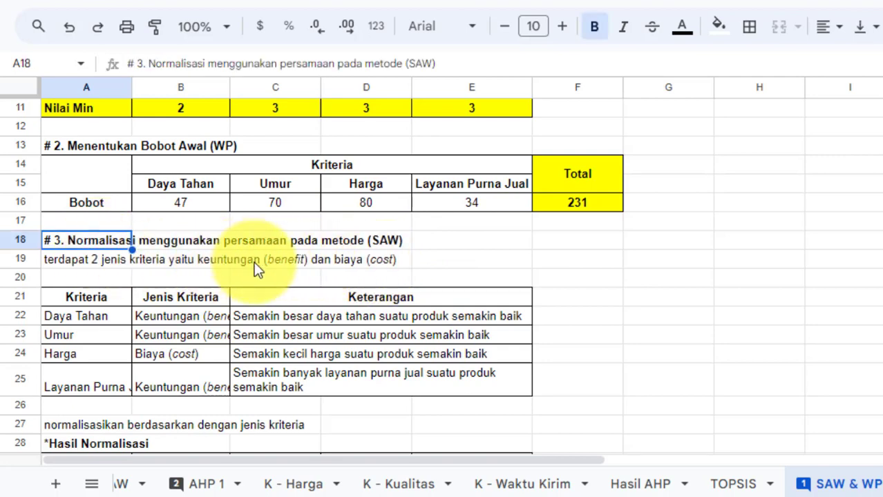
pyautogui.scroll(-3, 249, 271)
pyautogui.scroll(-2, 235, 276)
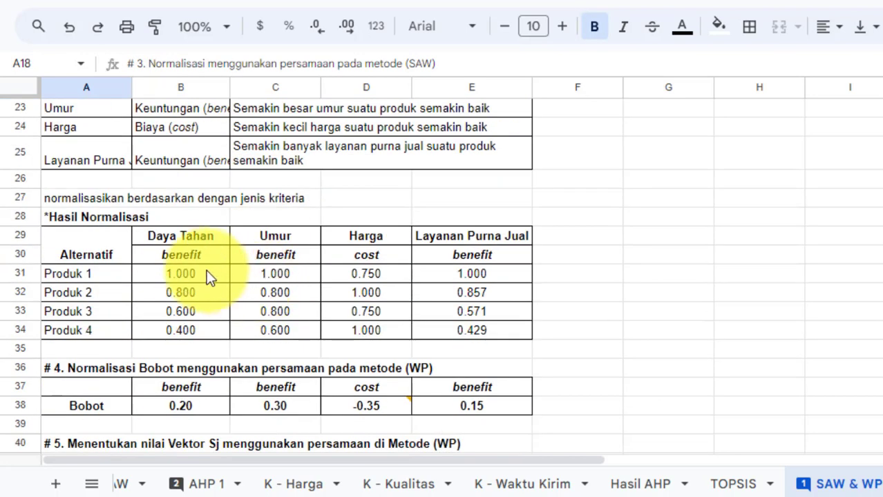
pyautogui.moveTo(207, 273); pyautogui.dragTo(449, 331)
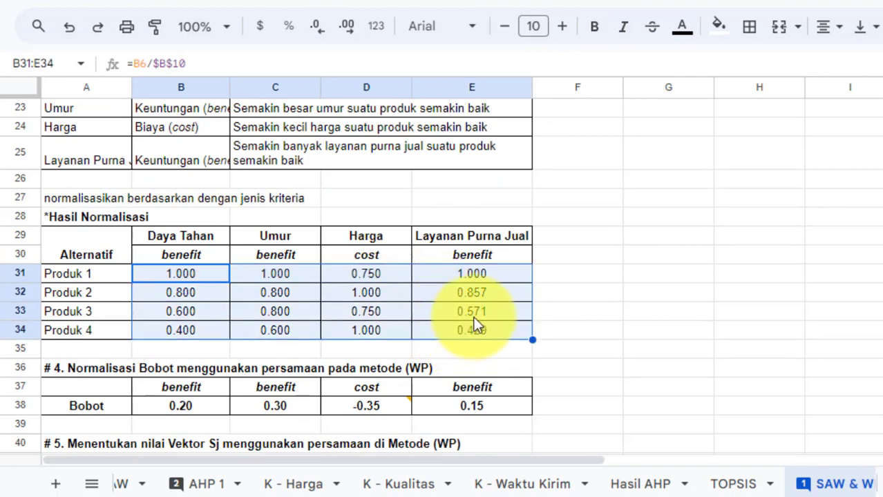
# Review the WP weight normalisation, vector Sj and vector V sections alongside the normalised SAW scores, and clear the range selection
pyautogui.scroll(-1, 374, 256)
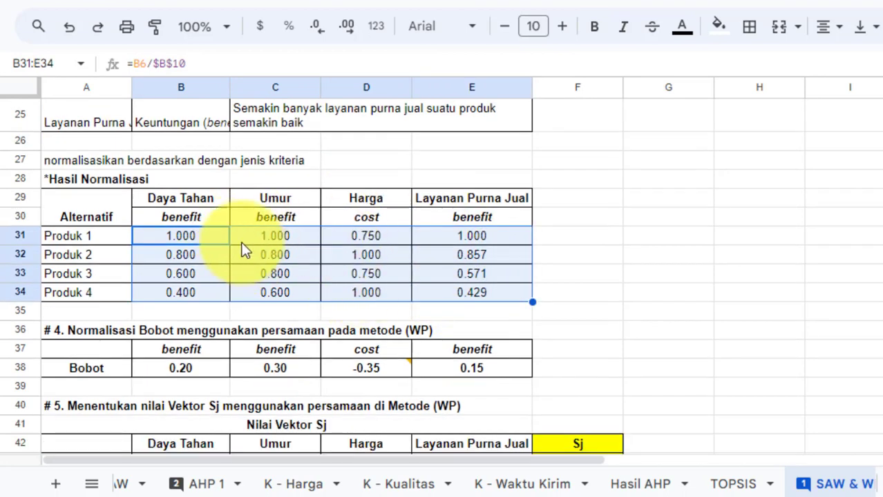
pyautogui.scroll(-2, 495, 298)
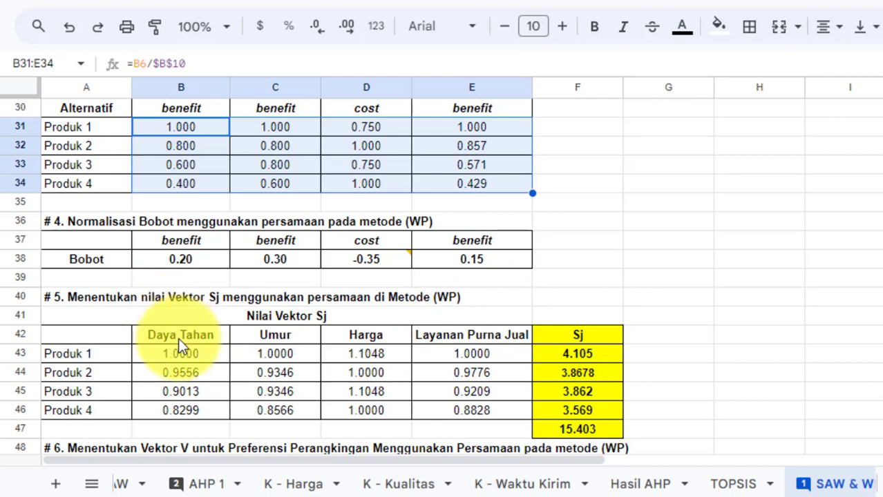
pyautogui.click(587, 186)
pyautogui.scroll(1, 270, 222)
pyautogui.scroll(1, 272, 231)
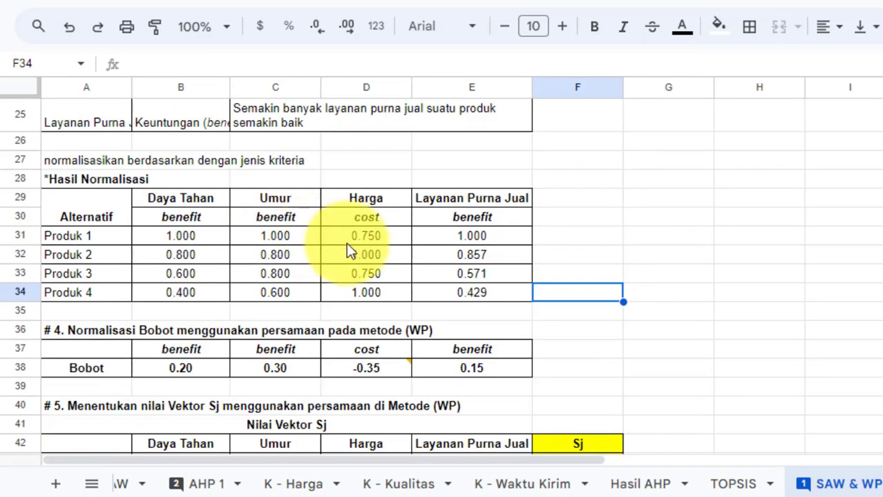
pyautogui.scroll(-1, 353, 253)
pyautogui.scroll(-4, 373, 269)
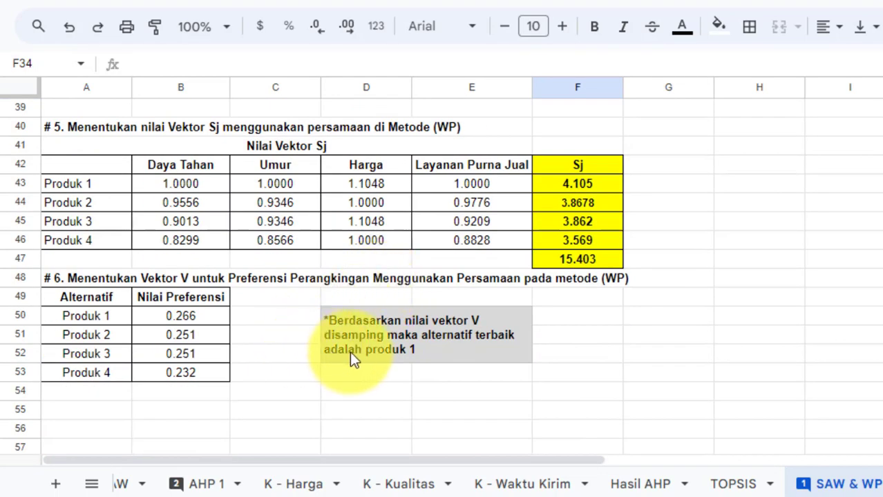
pyautogui.scroll(2, 284, 362)
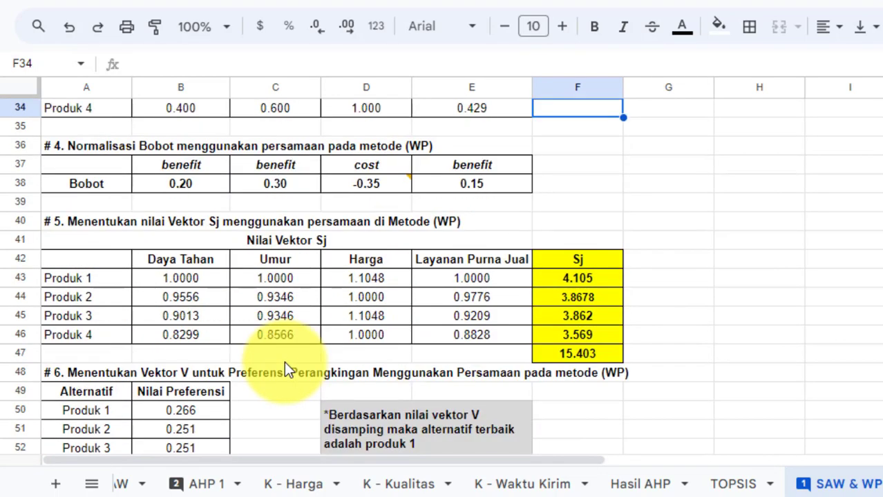
pyautogui.scroll(-3, 284, 361)
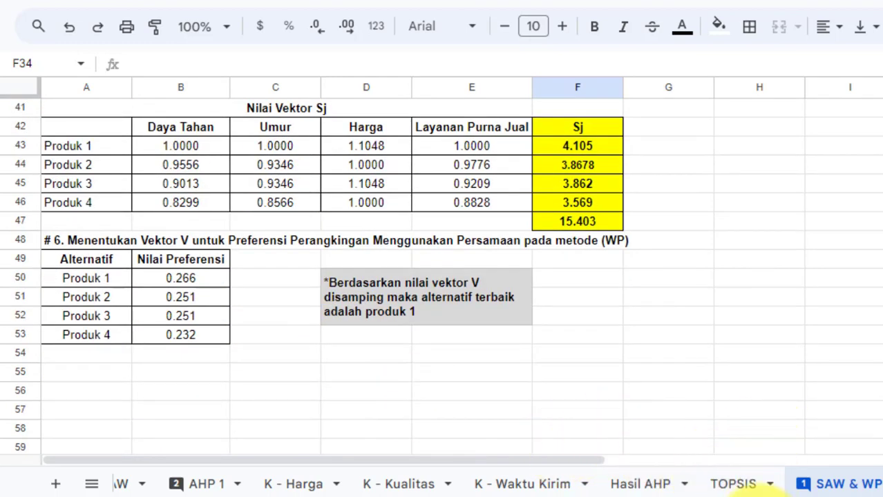
# Switch to the SPK SAW & WP web application in the other Chrome window and log in with the admin username and account password
pyautogui.moveTo(531, 483)
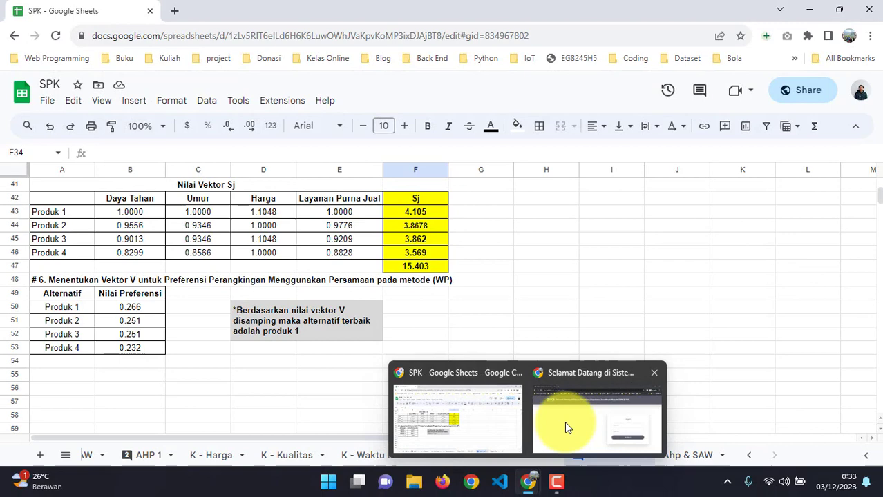
pyautogui.click(564, 422)
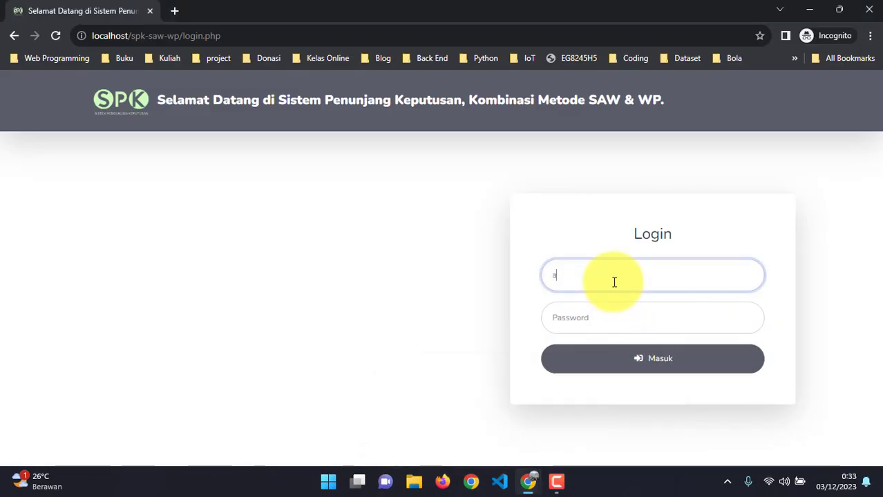
pyautogui.press('Tab')
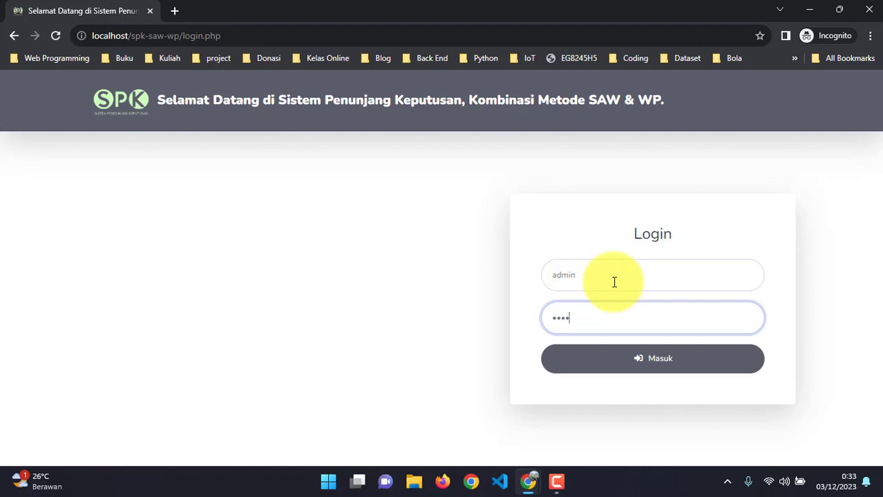
pyautogui.click(694, 361)
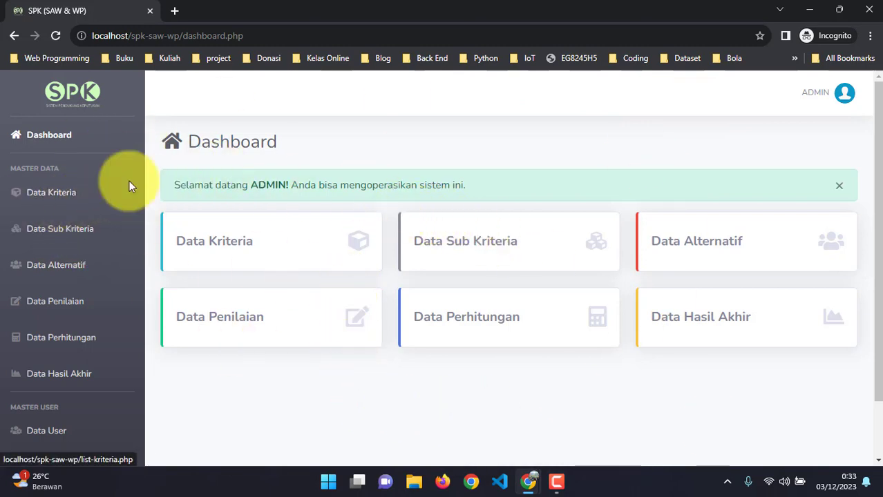
# Check the Cara Penilaian of criterion C1 Daya Tahan in the Data Kriteria list and open that criterion for editing
pyautogui.click(48, 198)
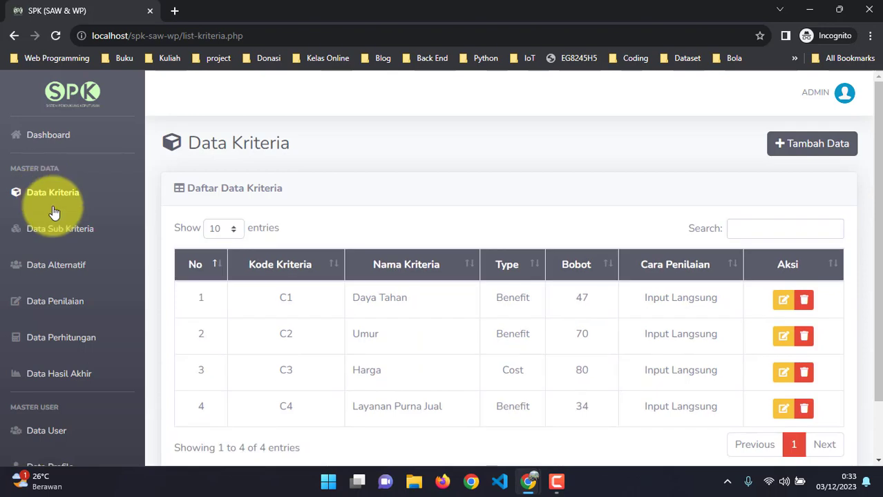
pyautogui.scroll(-1, 440, 248)
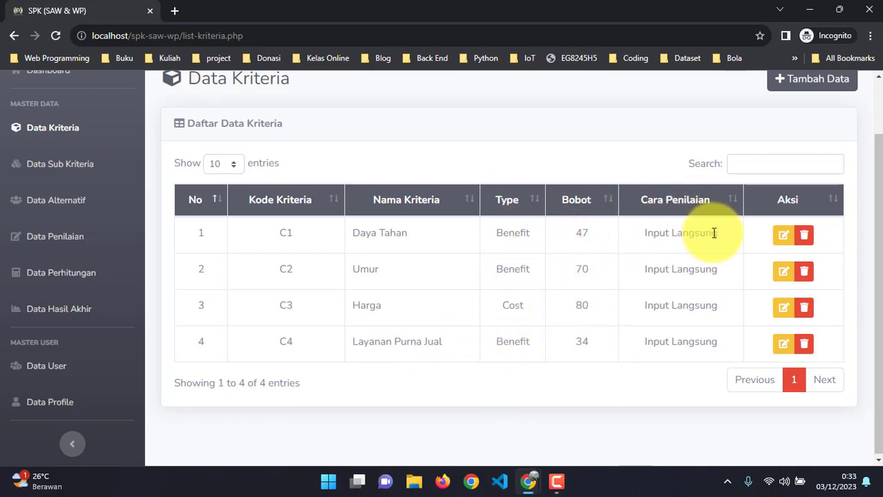
pyautogui.moveTo(721, 238); pyautogui.dragTo(648, 235)
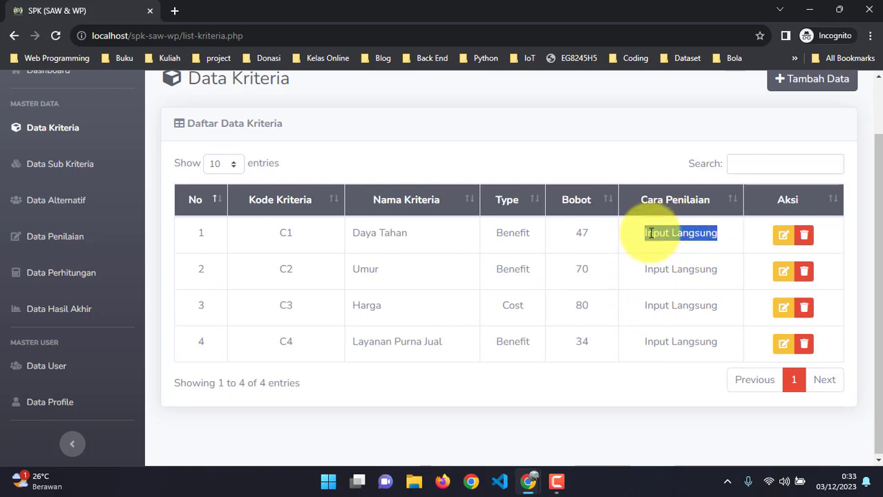
pyautogui.click(781, 237)
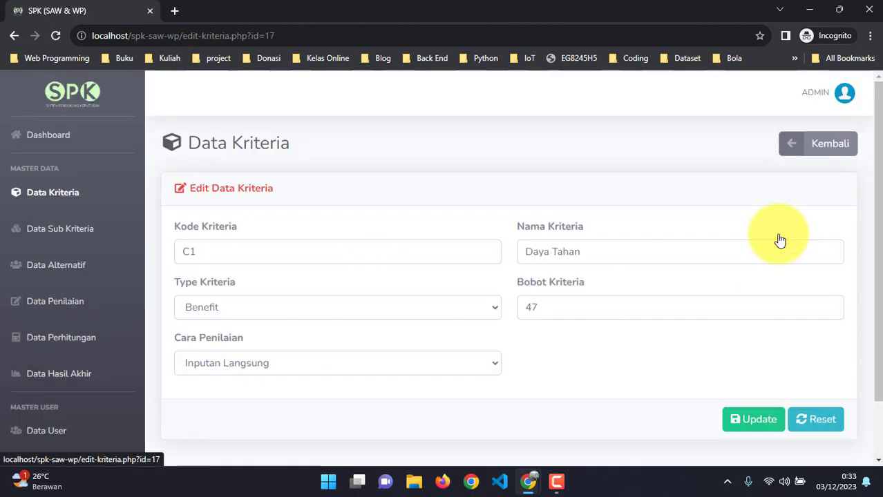
# Check the Cara Penilaian options of criterion C1, return to the criteria list and open the form for adding a criterion
pyautogui.click(235, 365)
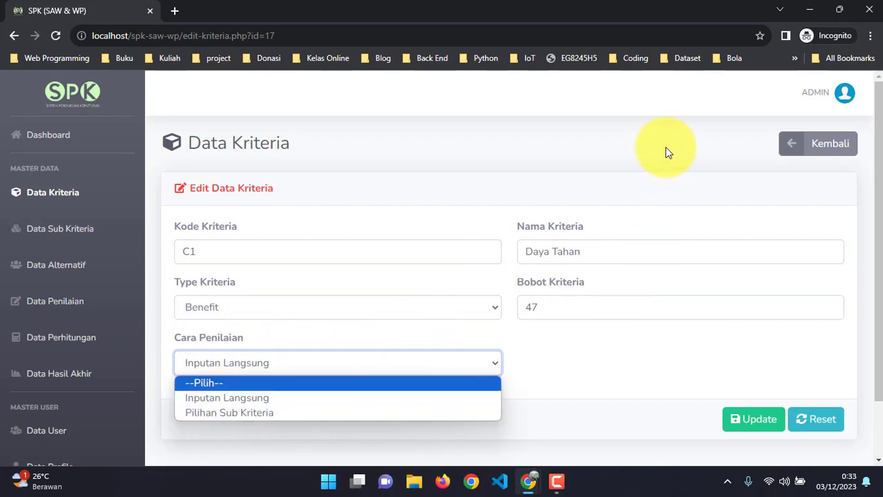
pyautogui.click(835, 144)
pyautogui.click(805, 146)
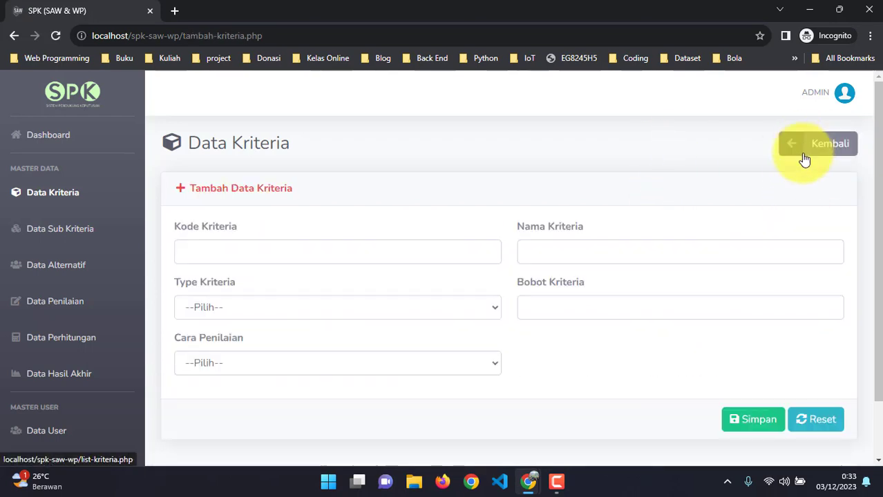
# Try Type Kriteria Benefit and Cara Penilaian Input Langsung in the new criterion form, and return to the Data Kriteria list without saving
pyautogui.click(305, 310)
pyautogui.click(264, 343)
pyautogui.click(263, 363)
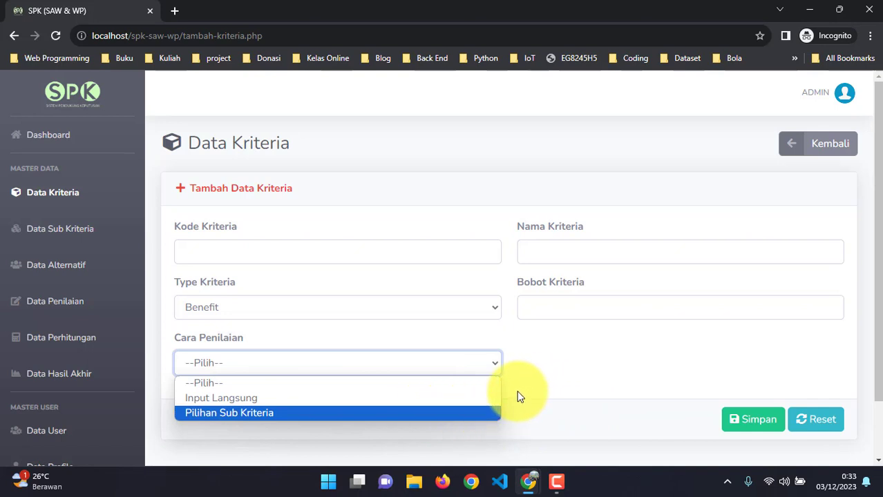
pyautogui.click(265, 402)
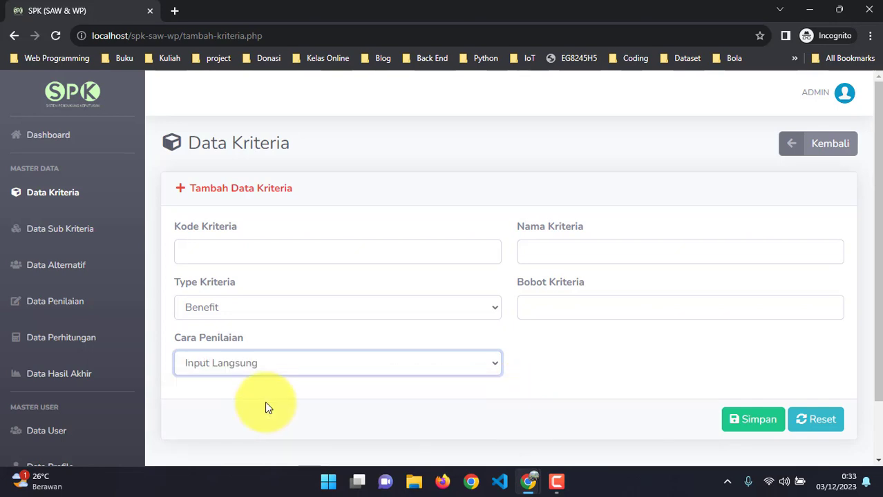
pyautogui.click(48, 200)
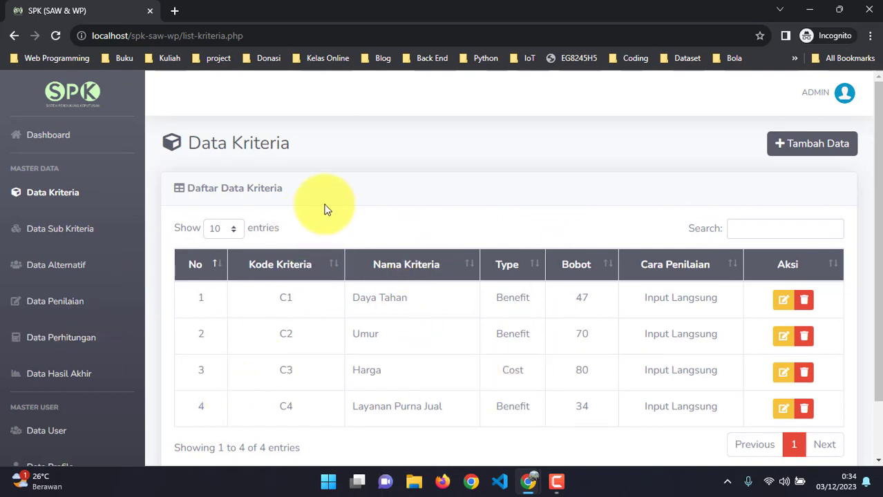
# Check the Data Sub Kriteria page and review the list of products in Data Alternatif
pyautogui.click(103, 228)
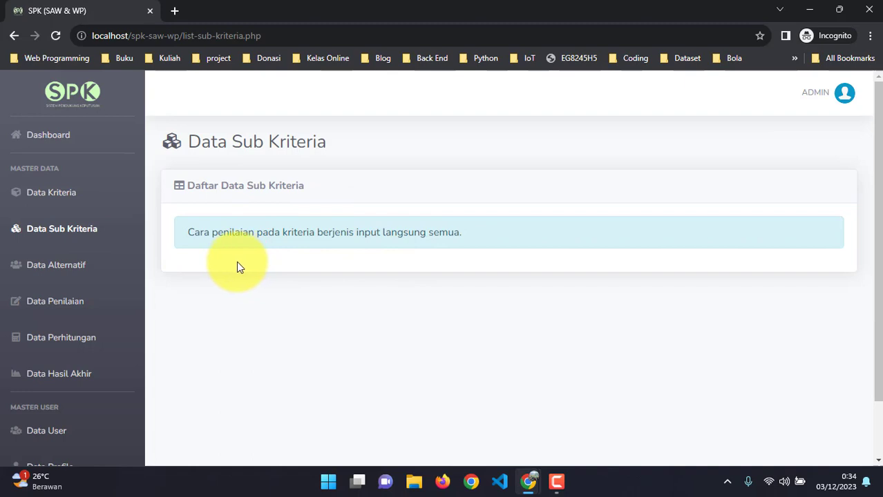
pyautogui.click(77, 276)
pyautogui.scroll(-1, 282, 247)
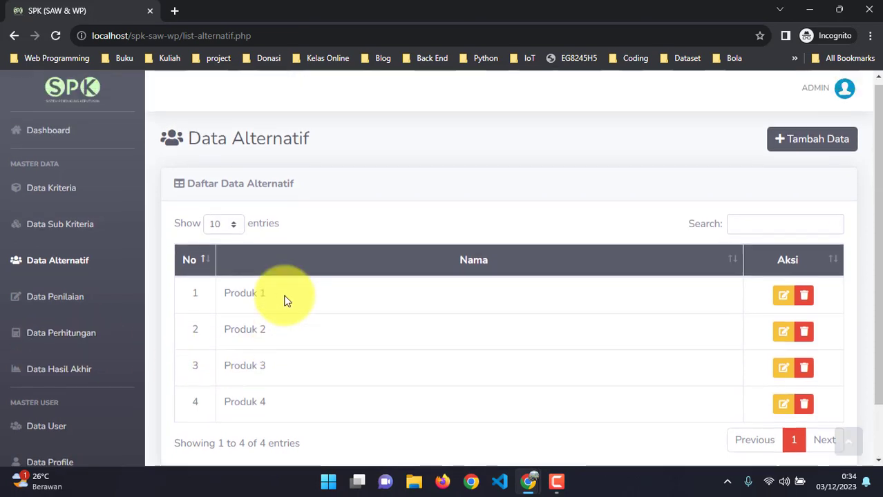
pyautogui.scroll(1, 284, 300)
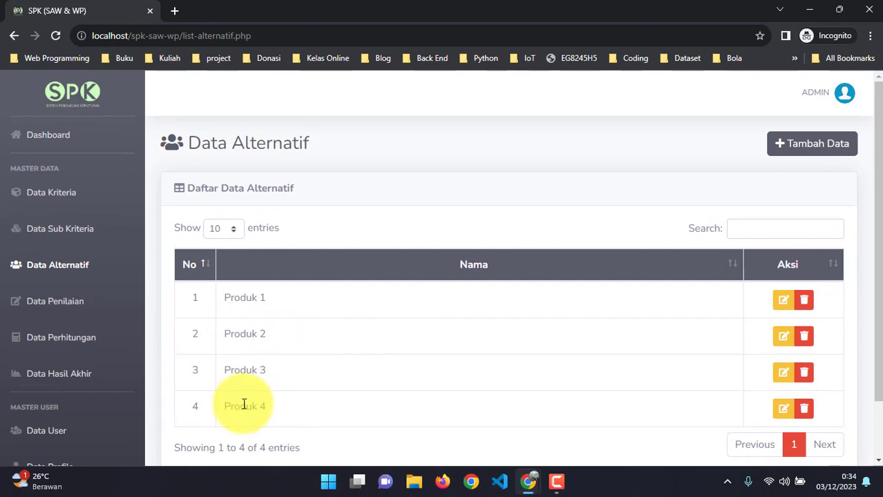
pyautogui.scroll(-1, 406, 423)
pyautogui.scroll(1, 449, 404)
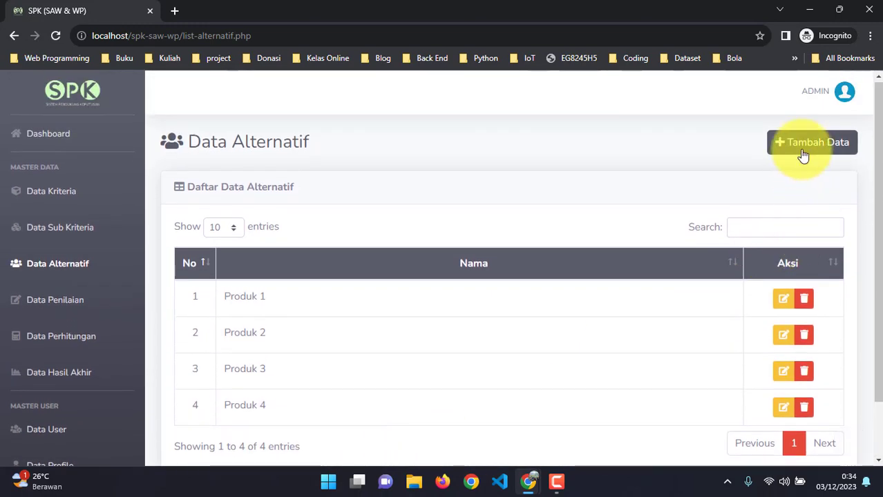
# View the form for adding an alternative and the edit form of Produk 1, returning to the Data Alternatif list without changes
pyautogui.click(776, 147)
pyautogui.click(818, 143)
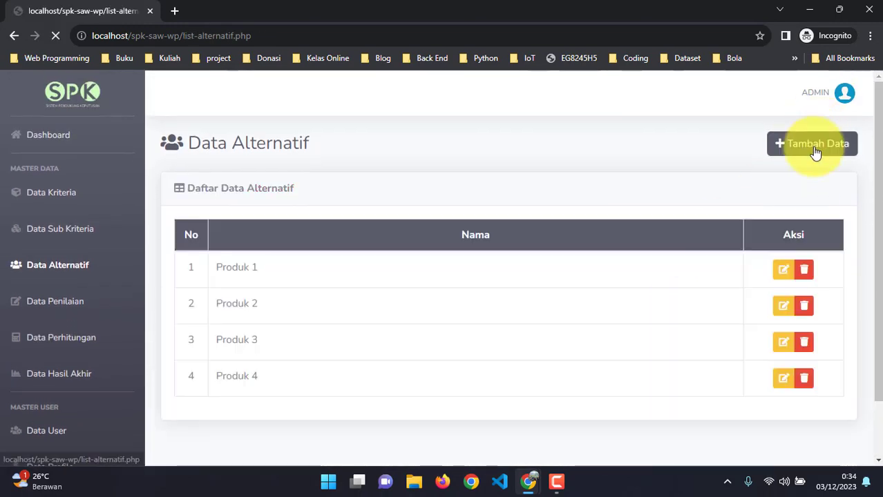
pyautogui.click(782, 294)
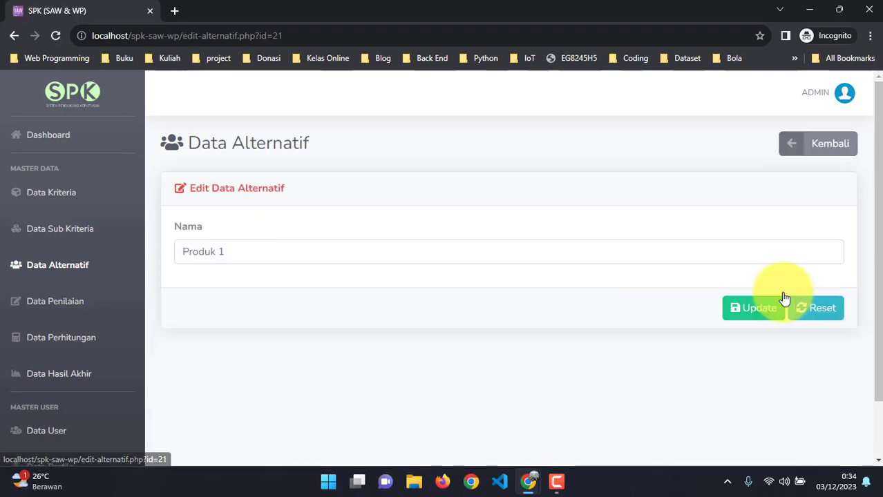
pyautogui.click(826, 154)
# Open the scores of Produk 1 for editing in Data Penilaian
pyautogui.scroll(-1, 210, 305)
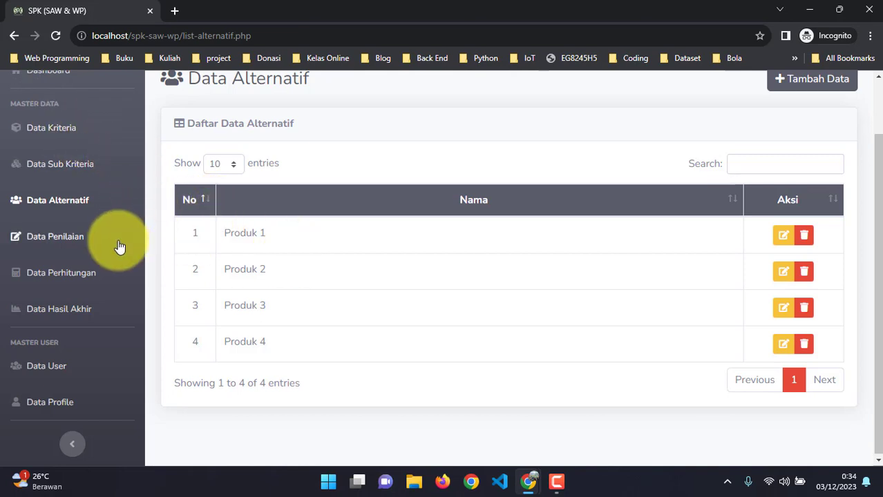
pyautogui.click(81, 246)
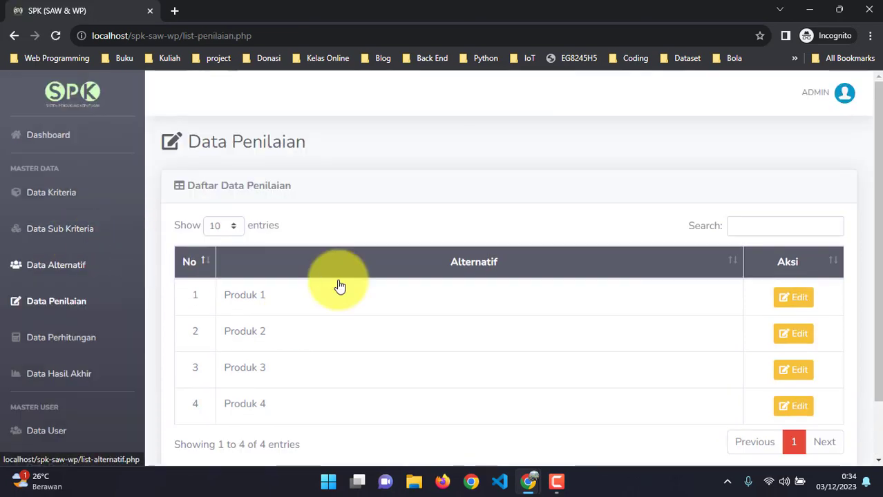
pyautogui.click(799, 301)
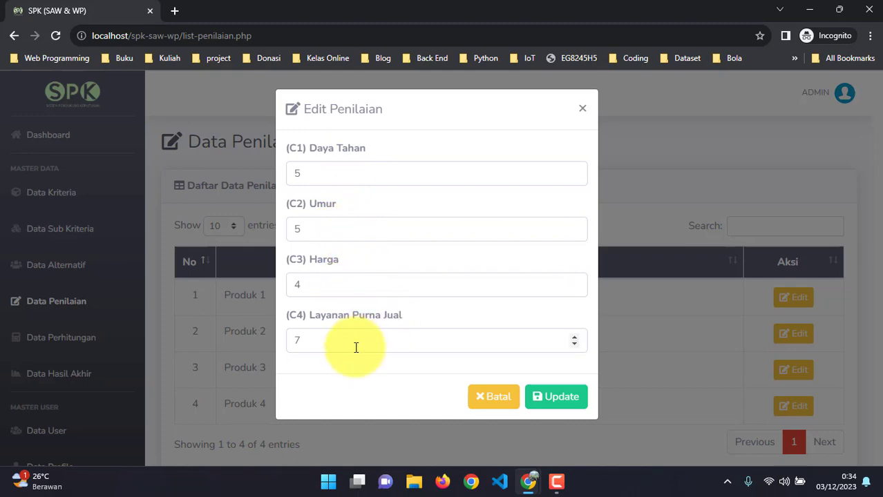
# Switch to the SPK Google Sheets window and check Produk 1's Daya Tahan, Umur and Harga scores in row 6 of section 1
pyautogui.moveTo(529, 475)
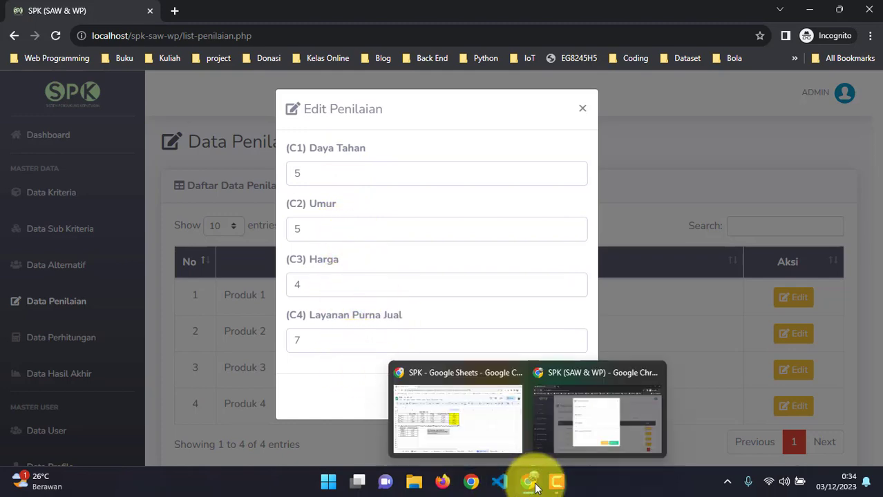
pyautogui.click(483, 433)
pyautogui.scroll(10, 222, 293)
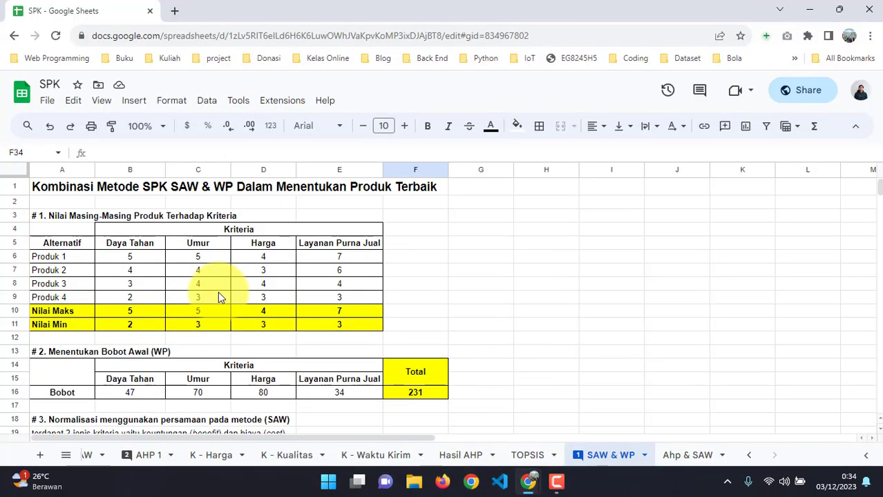
pyautogui.click(52, 257)
pyautogui.click(130, 257)
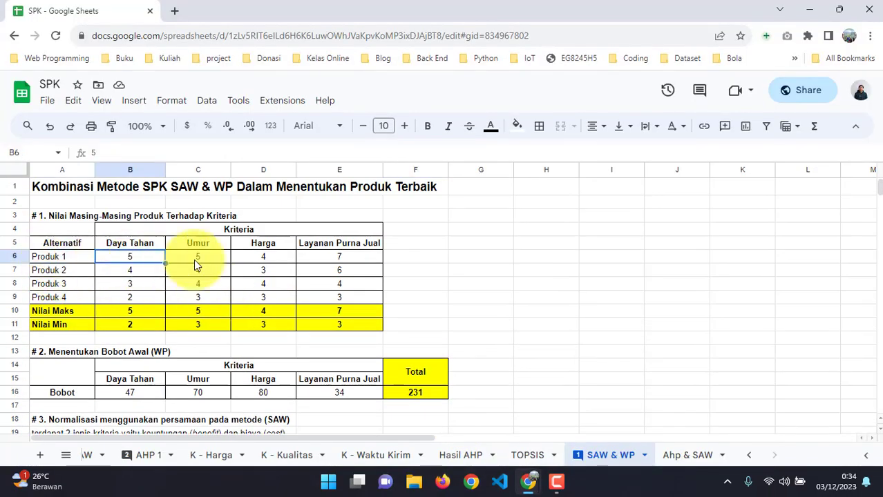
pyautogui.click(196, 259)
pyautogui.click(280, 259)
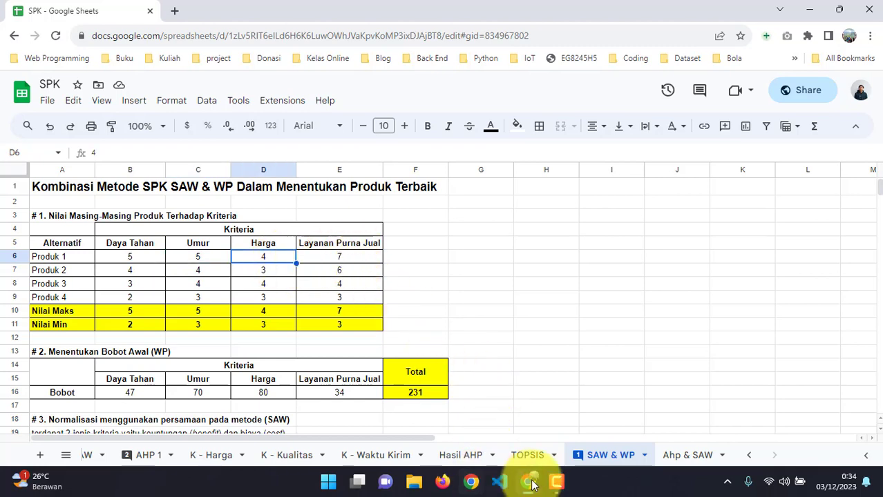
# Switch back to the SPK SAW & WP web application and close the Edit Penilaian dialog of Produk 1 without updating
pyautogui.moveTo(531, 485)
pyautogui.click(594, 424)
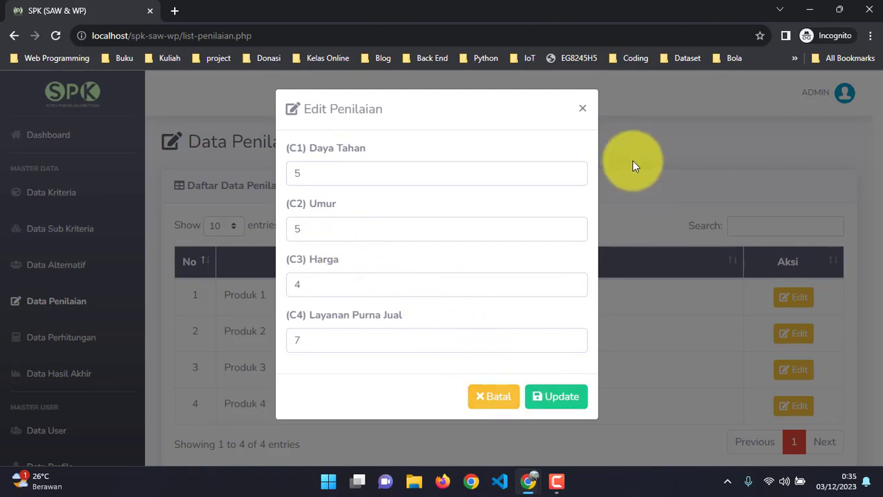
pyautogui.click(593, 110)
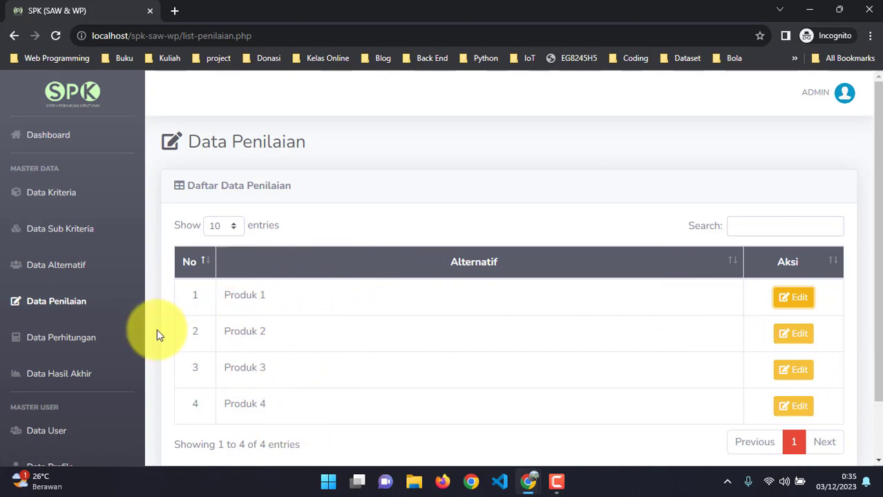
# Open Data Perhitungan and examine the Bobot Awal (W) SAW table, highlighting the weights of C1 and C2
pyautogui.click(70, 341)
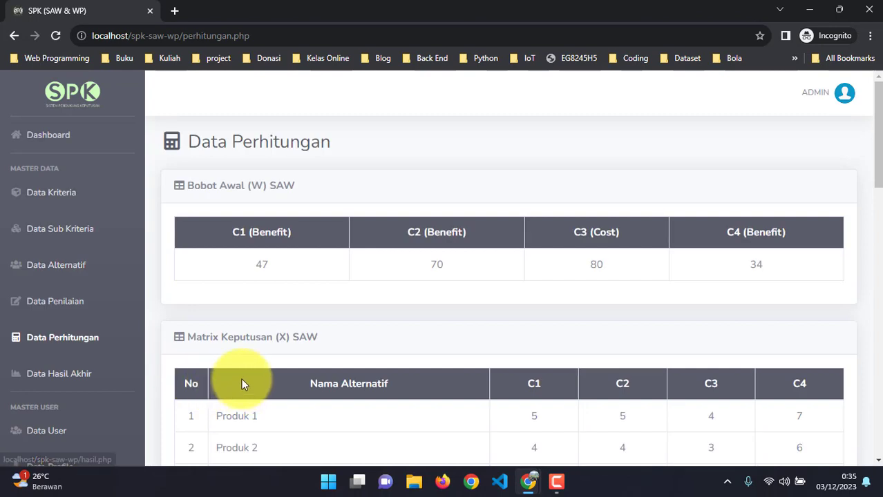
pyautogui.scroll(-1, 305, 290)
pyautogui.scroll(1, 304, 321)
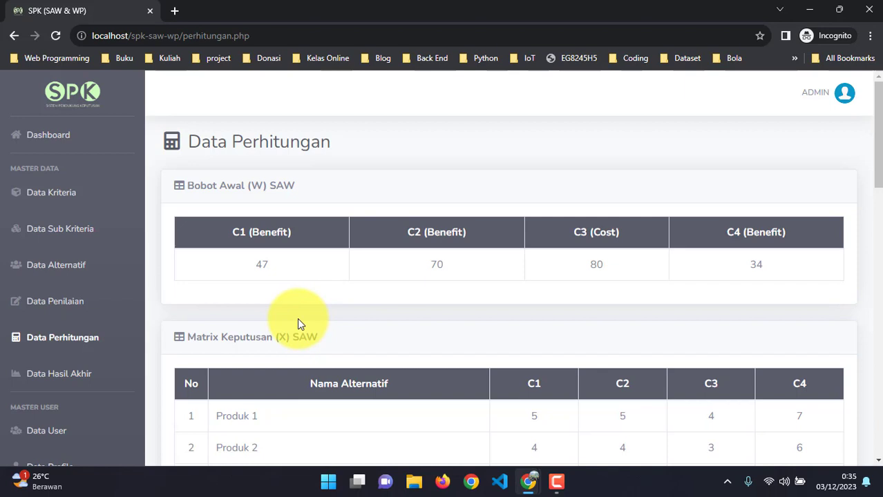
pyautogui.doubleClick(261, 262)
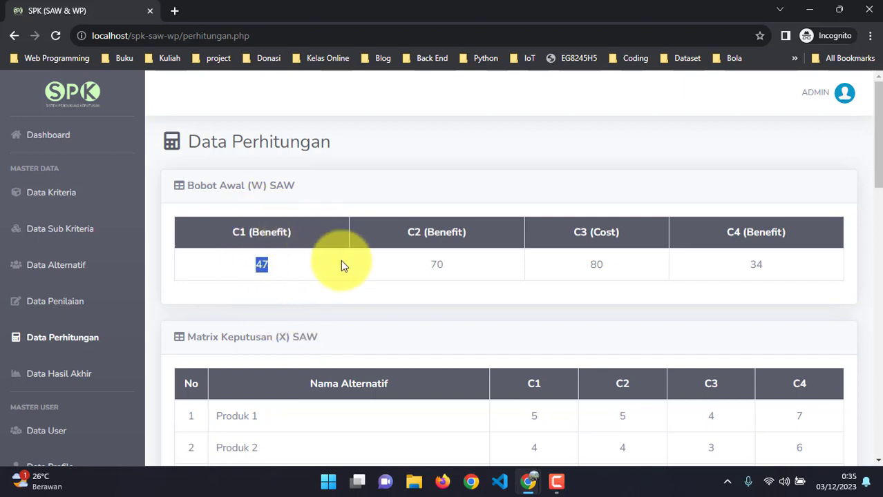
pyautogui.doubleClick(431, 261)
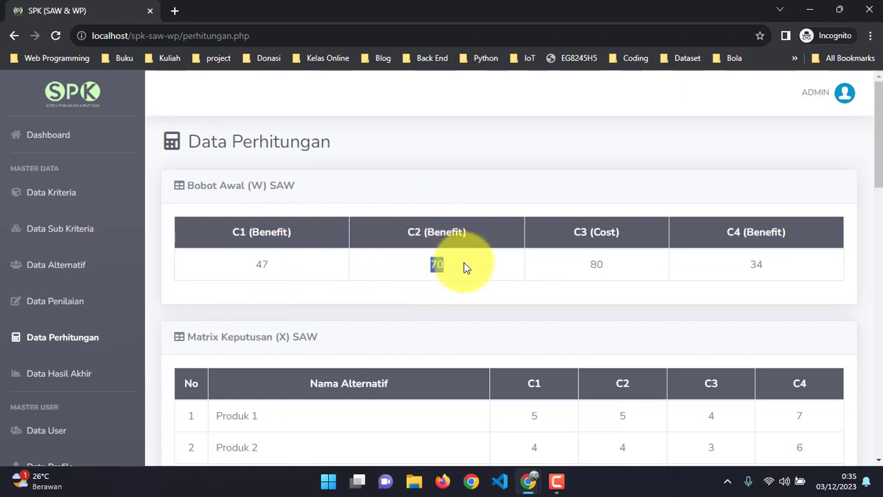
# Examine the product scores in the Matrix Keputusan (X) SAW table, highlighting part of the values and clearing the selection
pyautogui.scroll(-3, 673, 296)
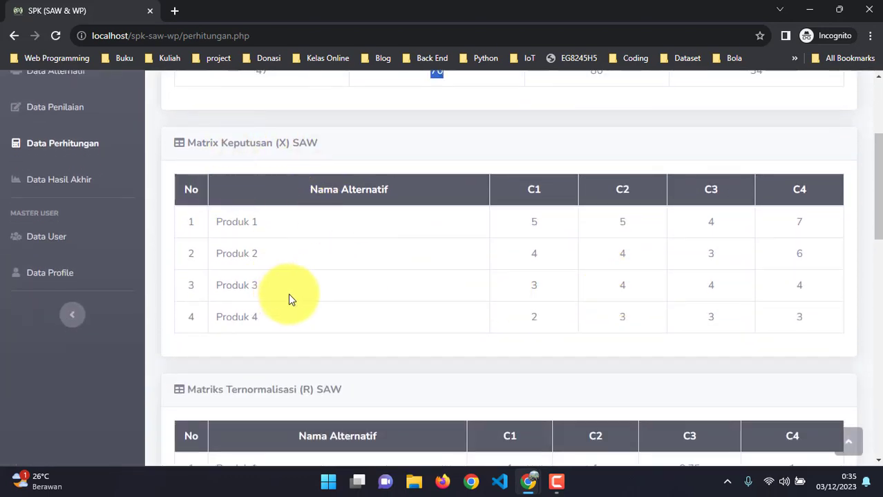
pyautogui.scroll(1, 564, 266)
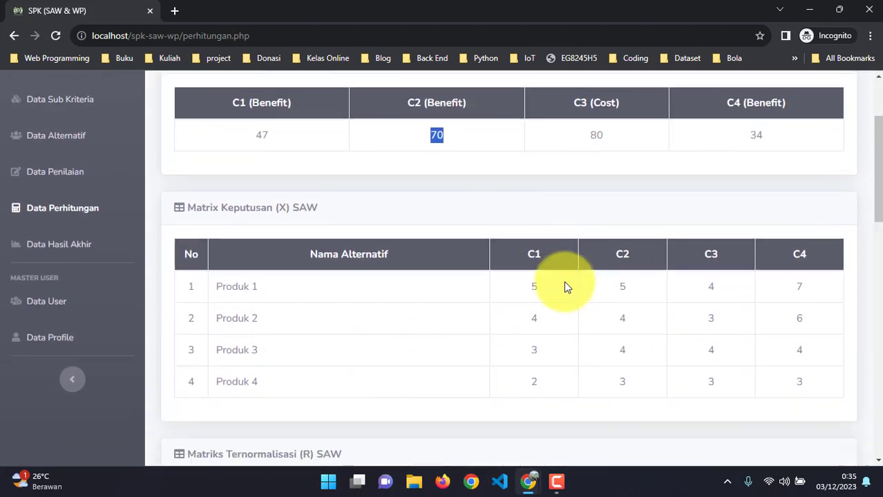
pyautogui.scroll(-2, 533, 285)
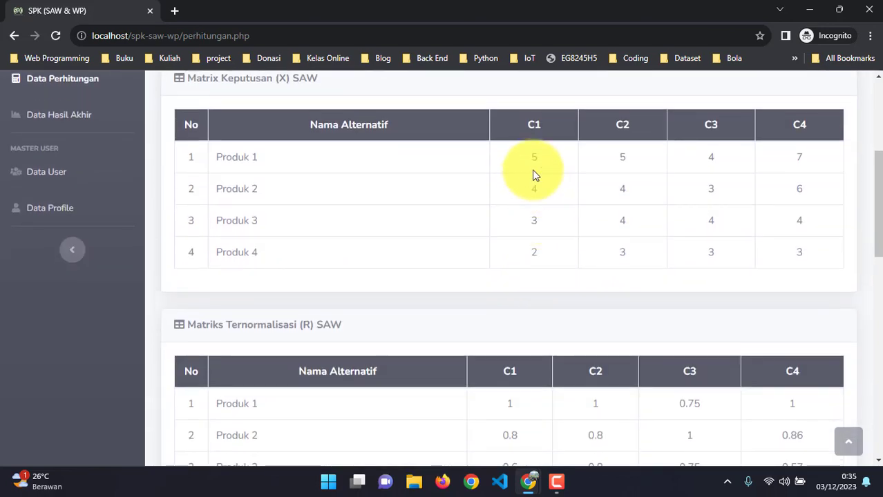
pyautogui.moveTo(534, 175); pyautogui.dragTo(713, 260)
pyautogui.click(614, 252)
pyautogui.scroll(-1, 492, 276)
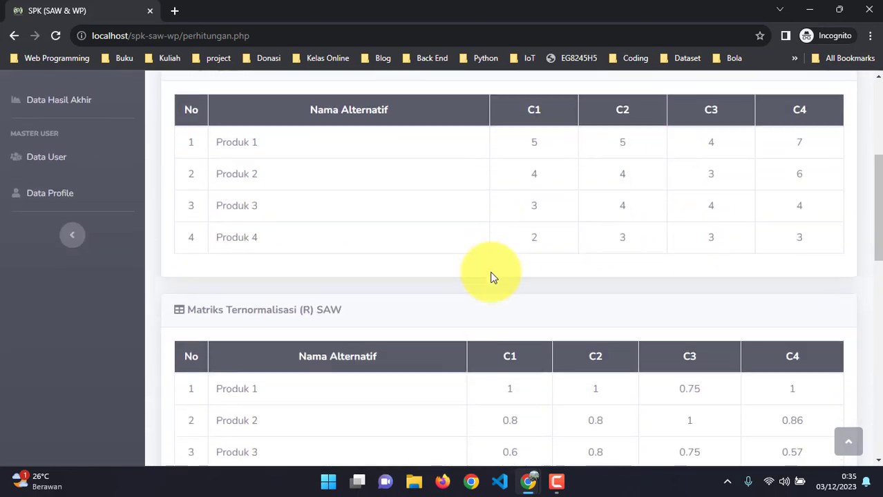
# Examine the Matriks Ternormalisasi (R) SAW table, highlighting its heading
pyautogui.scroll(-3, 491, 278)
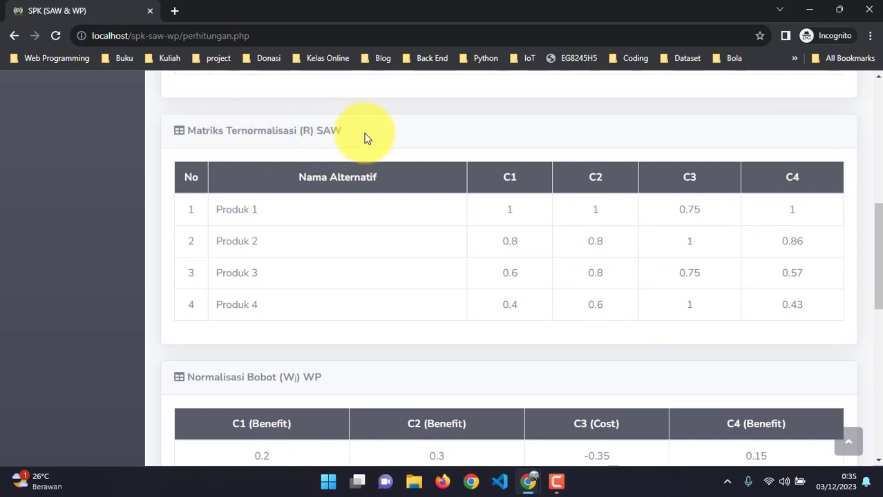
pyautogui.moveTo(366, 138); pyautogui.dragTo(225, 131)
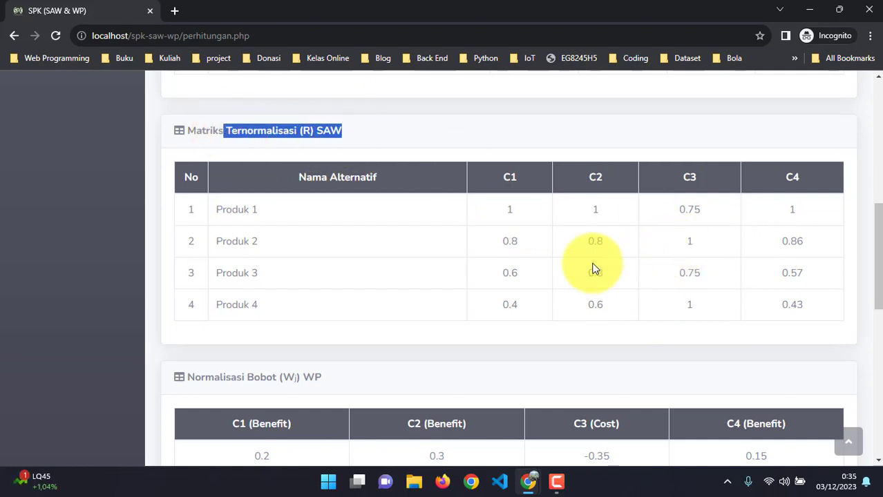
pyautogui.scroll(-3, 591, 268)
pyautogui.scroll(1, 442, 277)
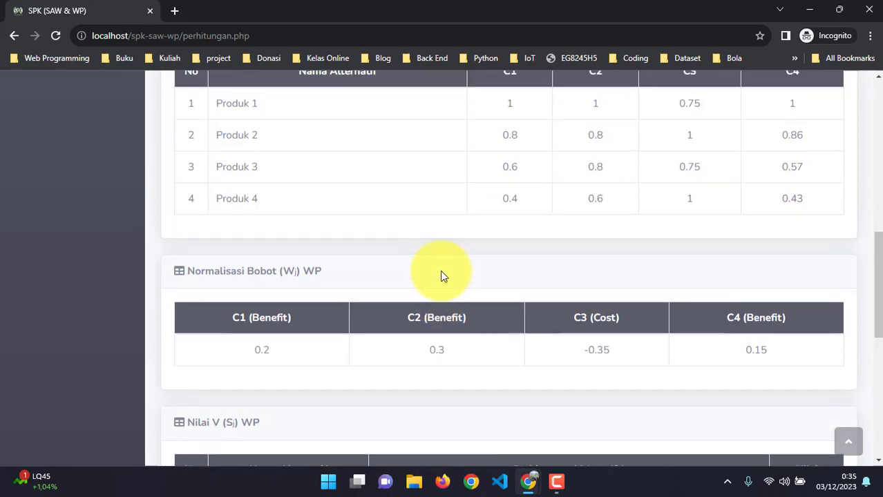
pyautogui.scroll(3, 440, 276)
pyautogui.scroll(-2, 397, 385)
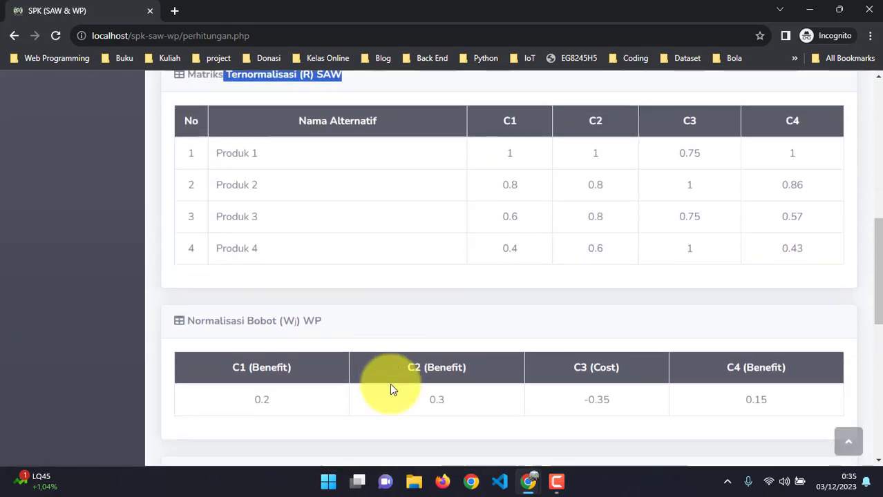
# Review the Normalisasi Bobot (Wj) WP table together with the normalised SAW scores above it
pyautogui.scroll(-3, 389, 388)
pyautogui.scroll(2, 319, 228)
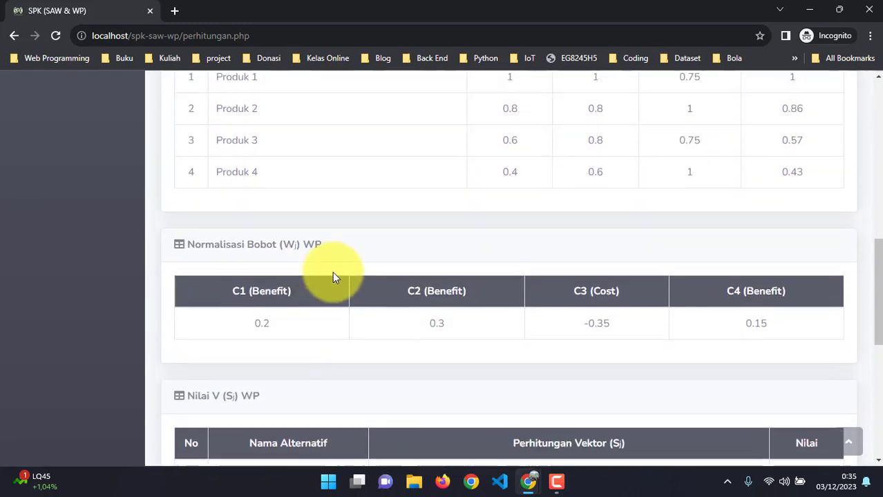
pyautogui.scroll(1, 341, 286)
pyautogui.scroll(-1, 286, 197)
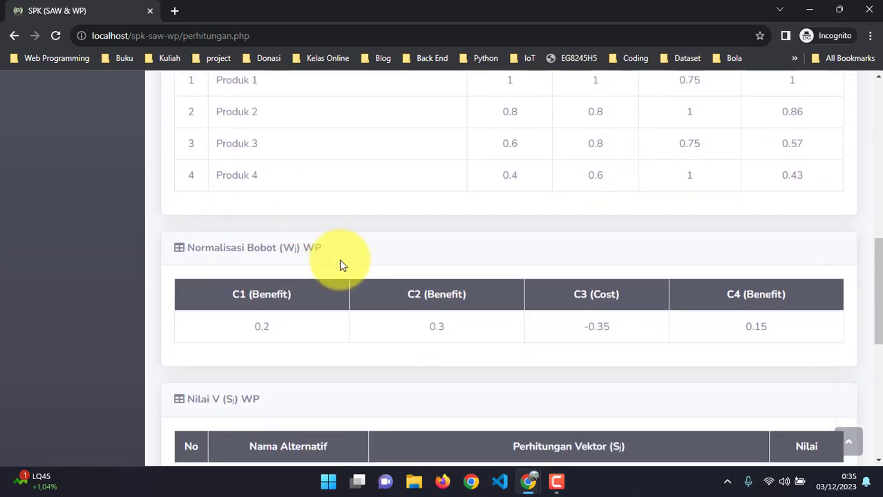
pyautogui.scroll(1, 339, 266)
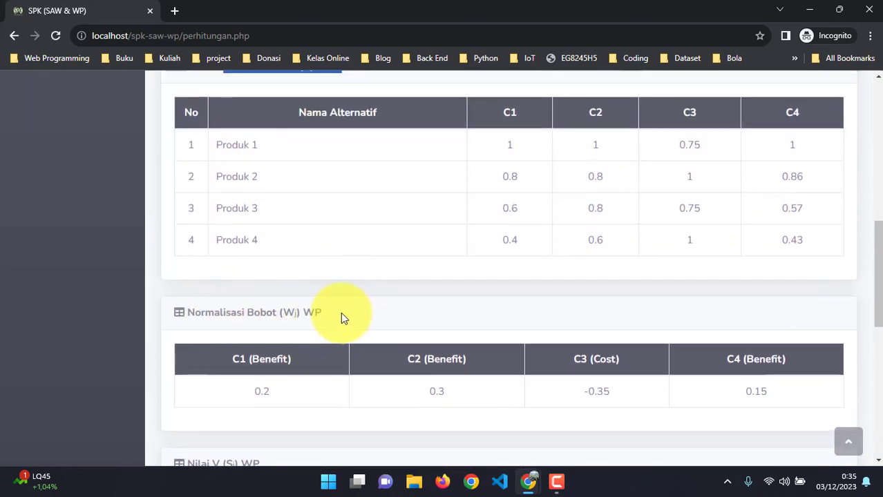
# Examine the Normalisasi Bobot (Wj) WP weights against the normalised SAW matrix, highlighting part of the C3 (Cost) weight
pyautogui.scroll(-1, 341, 315)
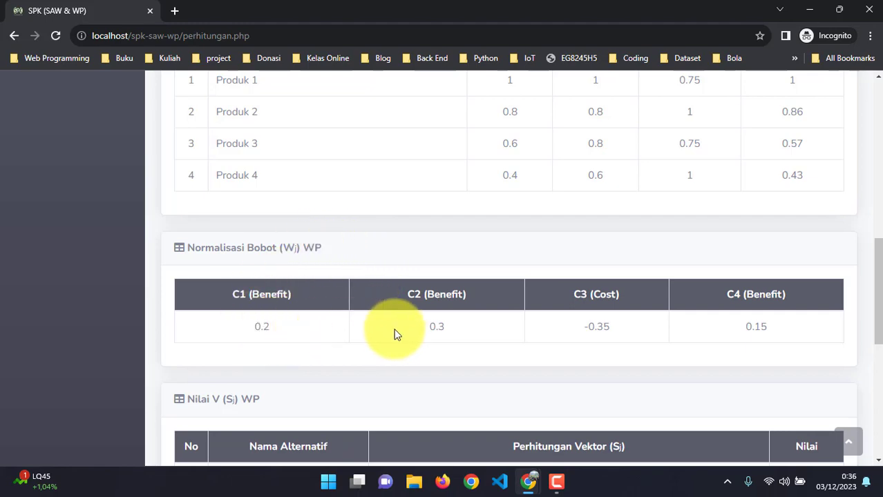
pyautogui.scroll(4, 419, 333)
pyautogui.scroll(-4, 419, 331)
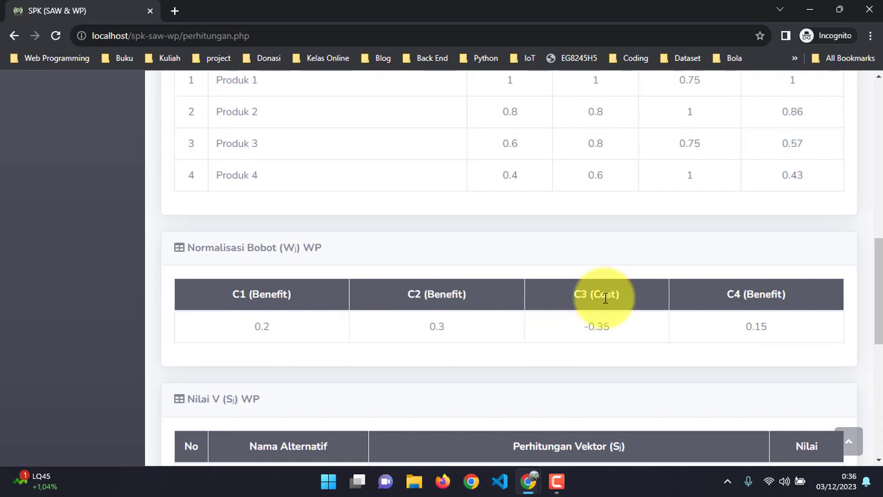
pyautogui.moveTo(581, 327); pyautogui.dragTo(594, 326)
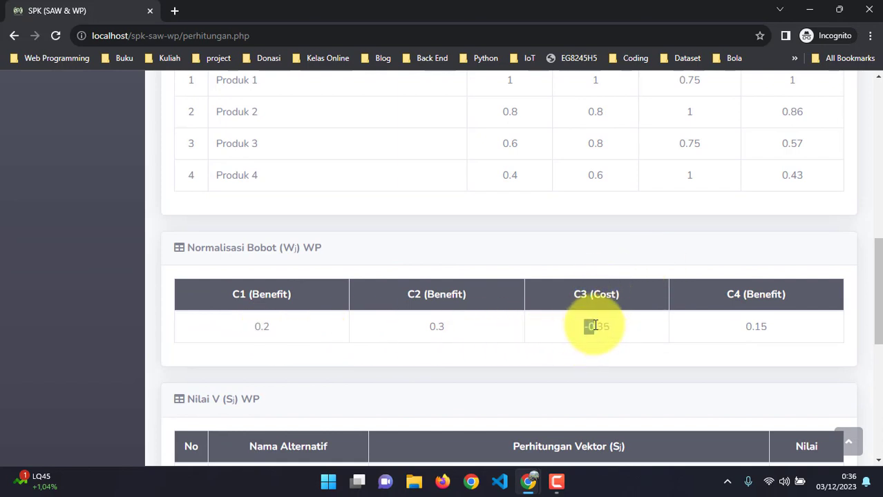
# Compare the vector formulas in the Nilai V (Sj) WP table with the normalised weights and product scores they use
pyautogui.scroll(-3, 686, 308)
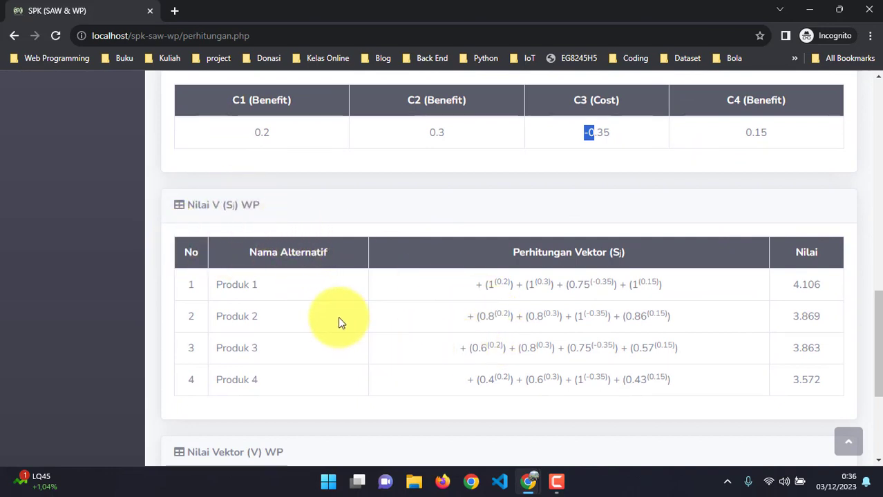
pyautogui.scroll(-1, 308, 292)
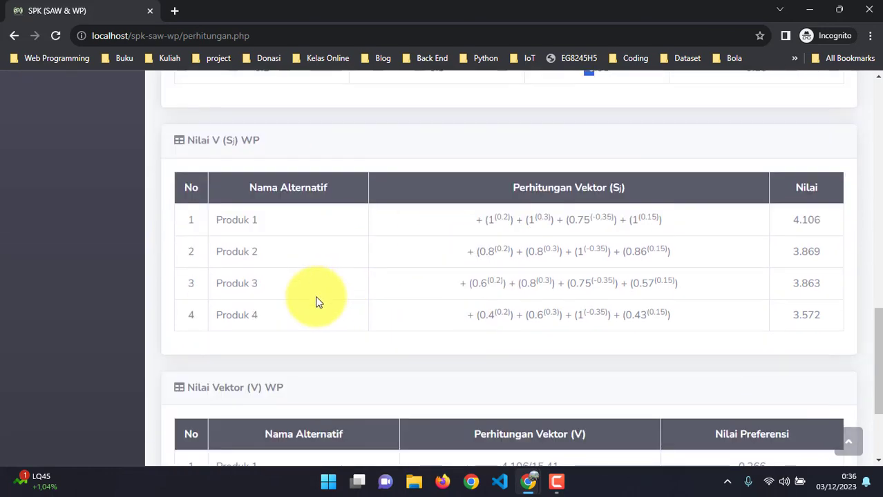
pyautogui.scroll(2, 316, 302)
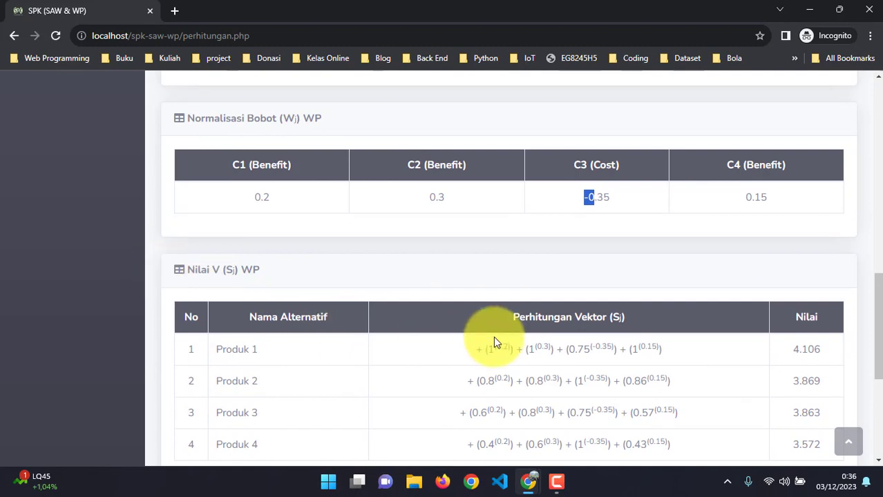
pyautogui.scroll(-2, 494, 342)
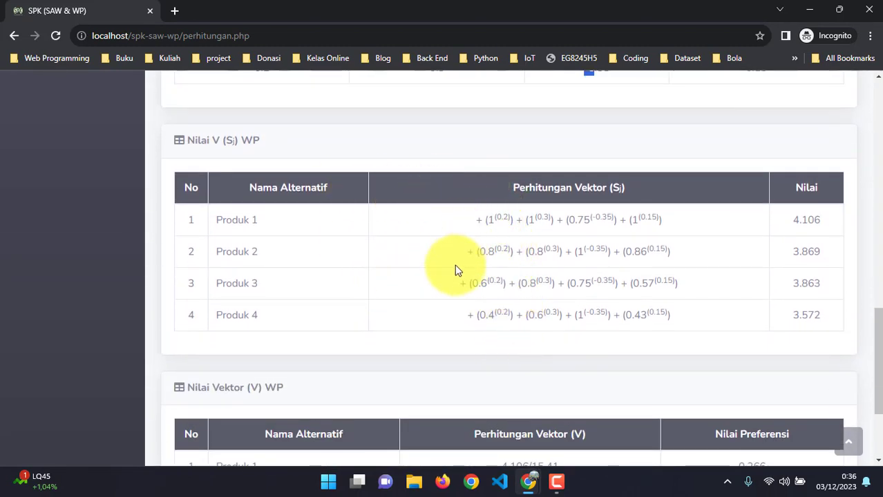
pyautogui.scroll(5, 401, 287)
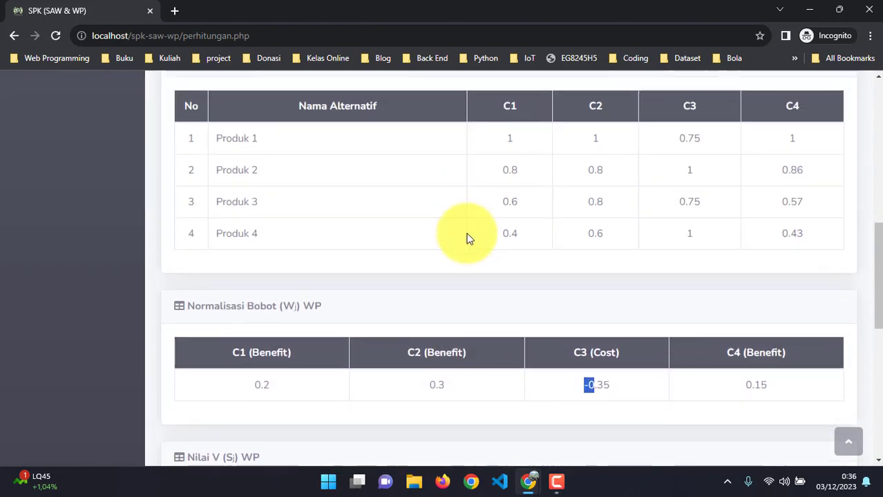
pyautogui.scroll(-5, 516, 166)
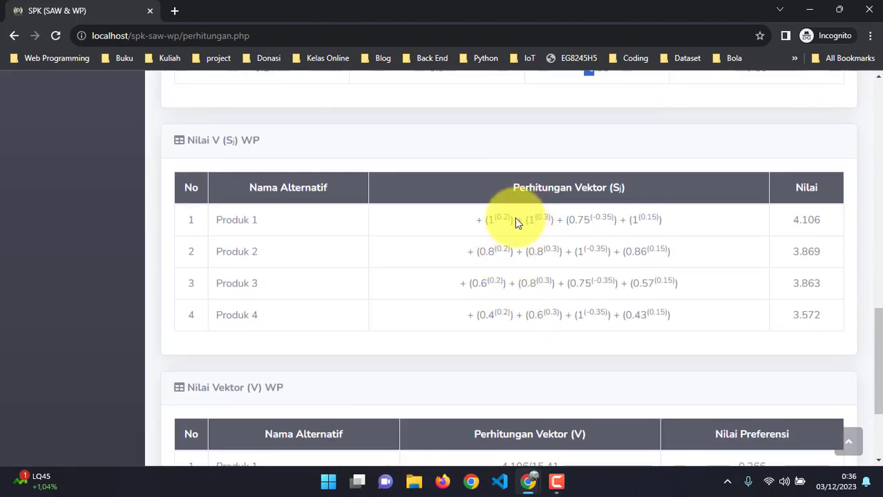
# Trace Produk 1 from its Matriks Ternormalisasi (R) SAW scores to its Perhitungan Vektor (Sj) formula, highlighting both
pyautogui.scroll(5, 514, 218)
pyautogui.moveTo(545, 197); pyautogui.dragTo(732, 199)
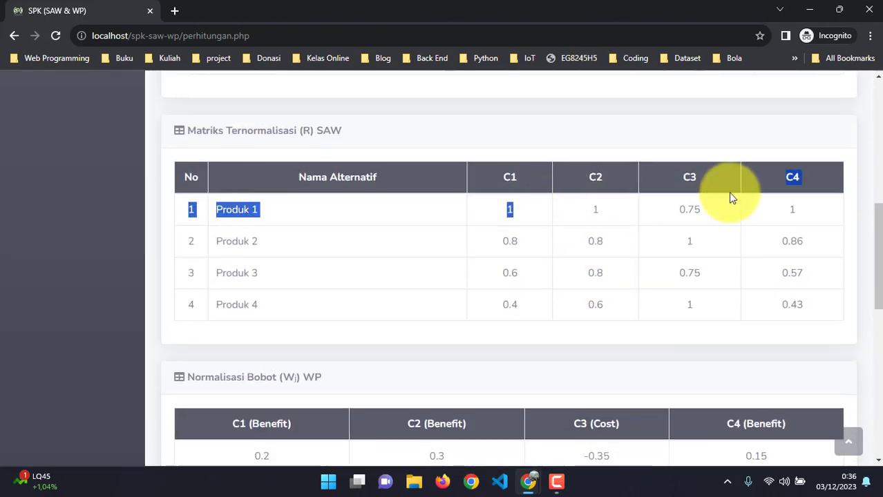
pyautogui.scroll(-5, 650, 227)
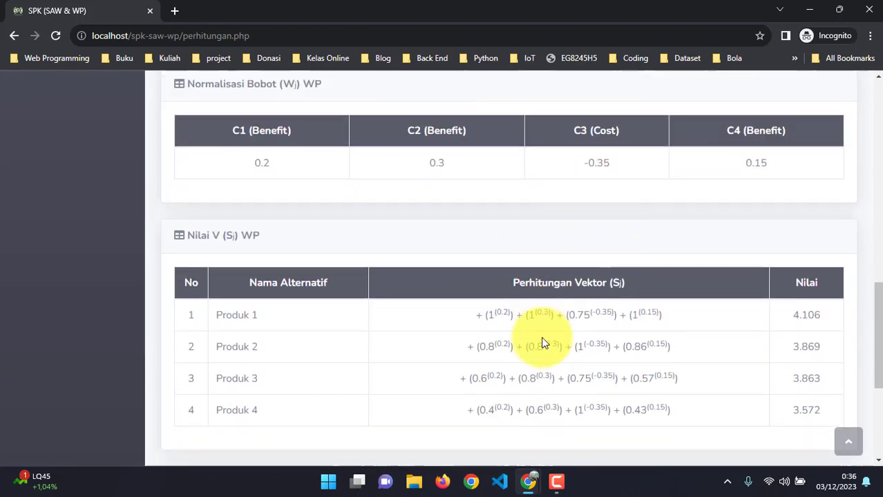
pyautogui.scroll(-2, 540, 337)
pyautogui.tripleClick(515, 219)
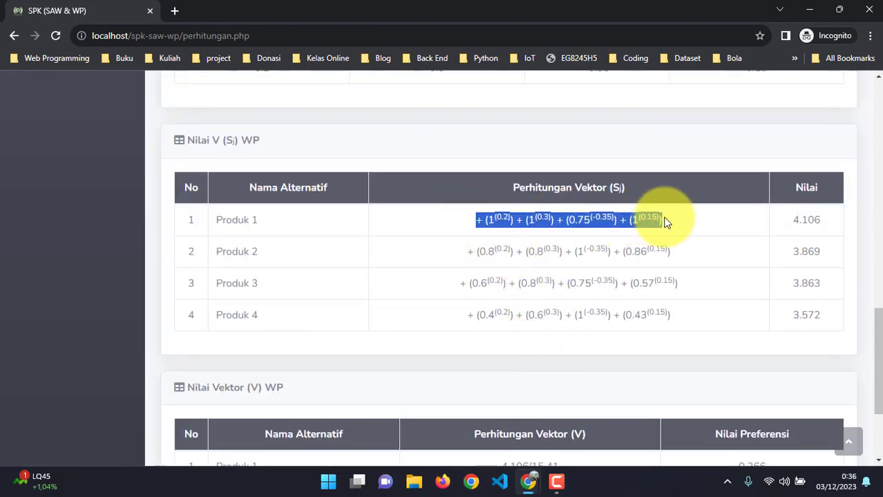
# Examine the Nilai column of the Nilai V (Sj) WP table, highlighting the vector results of the four products
pyautogui.doubleClick(802, 221)
pyautogui.scroll(-1, 825, 214)
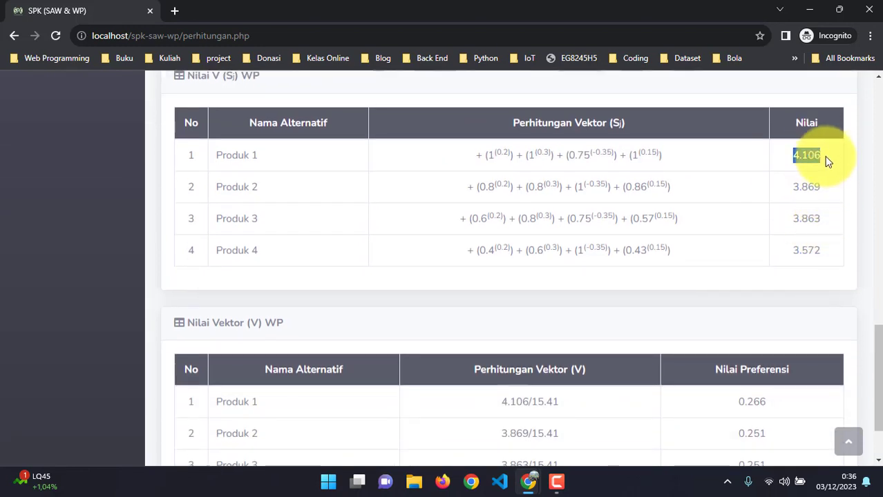
pyautogui.click(824, 157)
pyautogui.moveTo(815, 158); pyautogui.dragTo(799, 156)
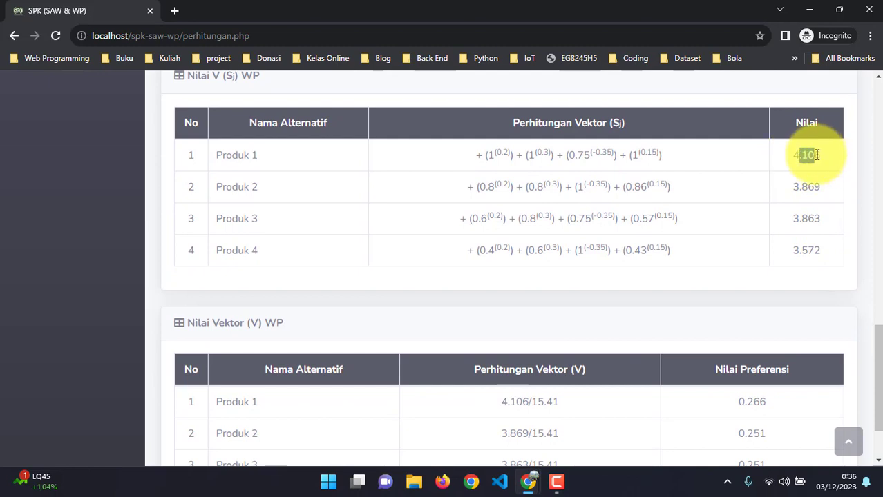
pyautogui.scroll(-2, 767, 285)
pyautogui.scroll(2, 753, 288)
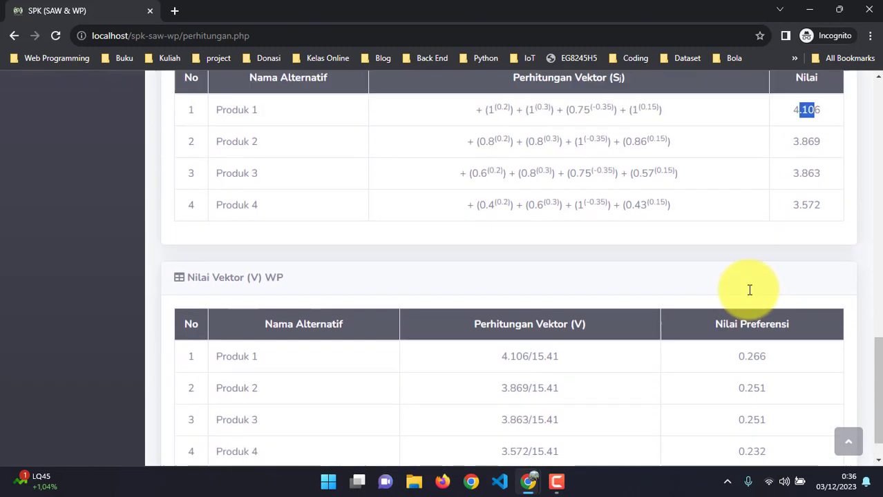
pyautogui.scroll(-2, 754, 283)
pyautogui.scroll(1, 821, 170)
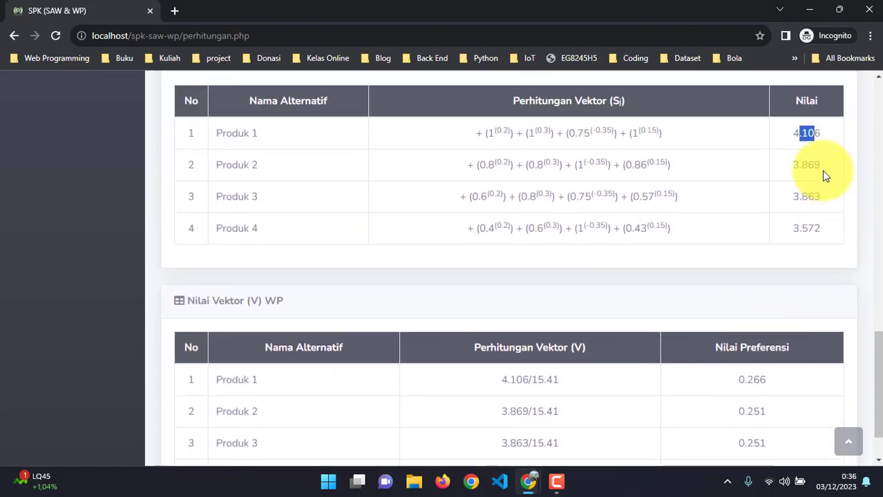
pyautogui.moveTo(815, 164); pyautogui.dragTo(802, 165)
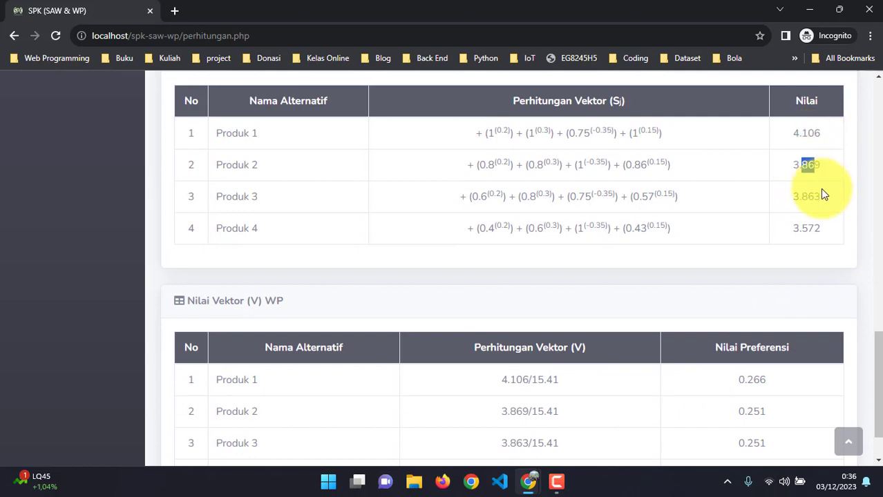
pyautogui.moveTo(820, 196); pyautogui.dragTo(824, 227)
# Examine the Nilai Vektor (V) WP table, highlighting the numerator for Produk 1 and the preference values of the products
pyautogui.scroll(-1, 801, 221)
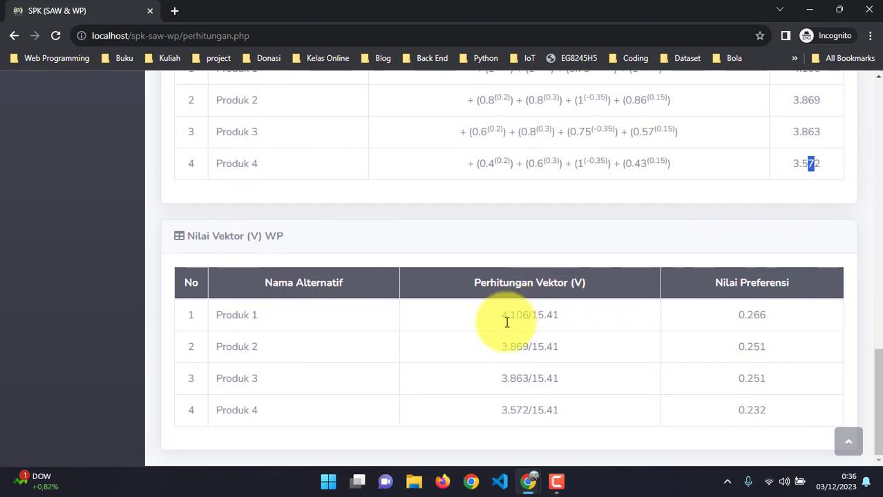
pyautogui.moveTo(500, 316); pyautogui.dragTo(523, 316)
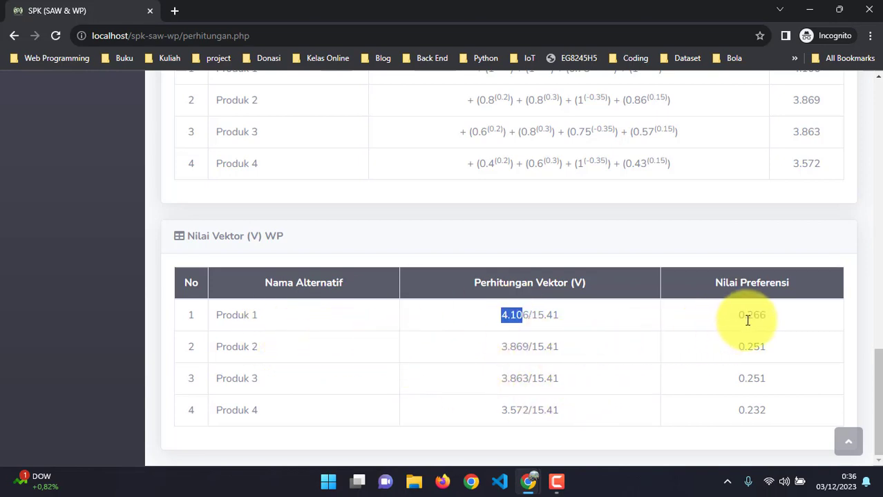
pyautogui.moveTo(737, 315); pyautogui.dragTo(764, 317)
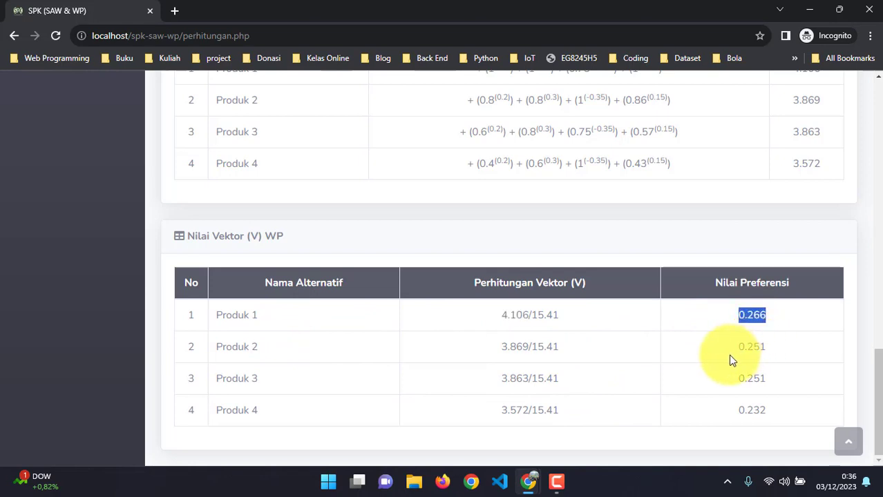
pyautogui.moveTo(730, 355); pyautogui.dragTo(767, 350)
pyautogui.moveTo(739, 377); pyautogui.dragTo(767, 387)
pyautogui.click(768, 386)
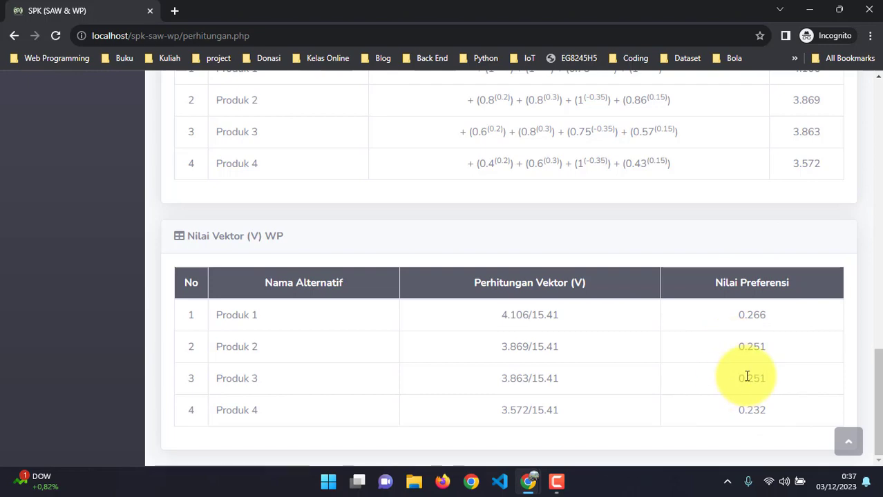
pyautogui.scroll(5, 173, 302)
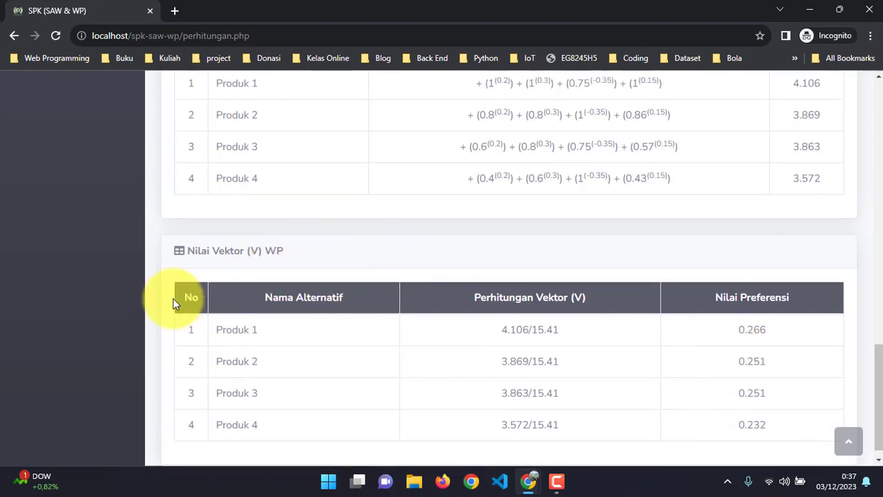
pyautogui.scroll(-5, 524, 351)
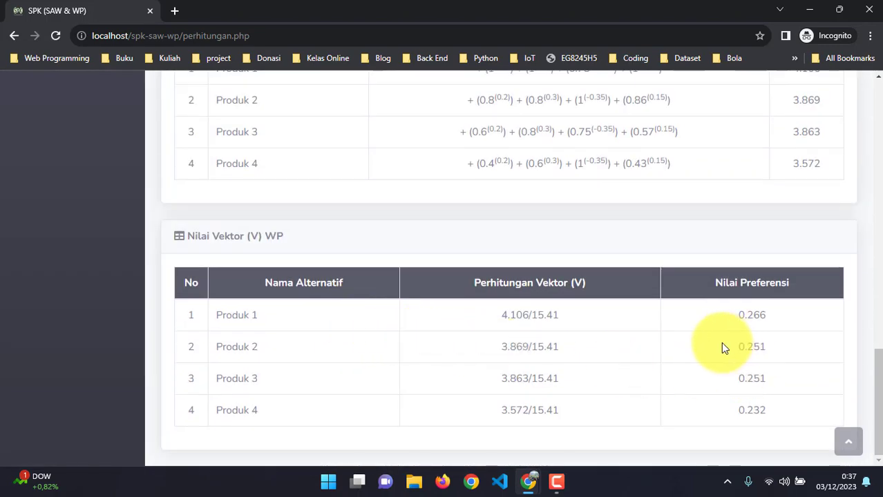
# Open Data Hasil Akhir and examine the final ranking, highlighting the Nilai and Rank of Produk 1
pyautogui.scroll(15, 720, 345)
pyautogui.scroll(-3, 248, 262)
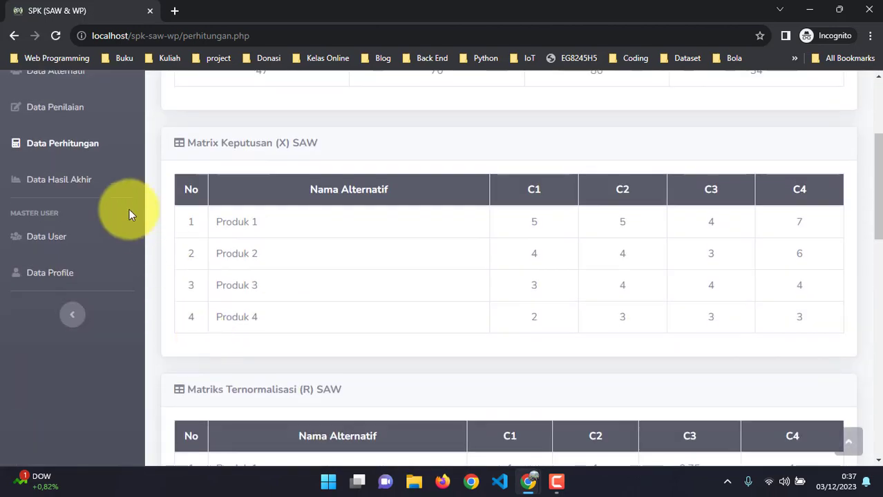
pyautogui.click(73, 183)
pyautogui.scroll(-2, 471, 290)
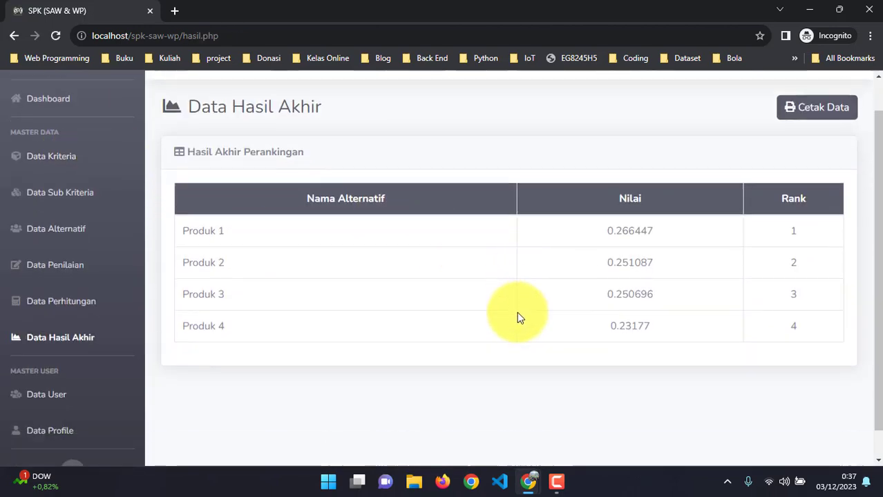
pyautogui.scroll(2, 518, 315)
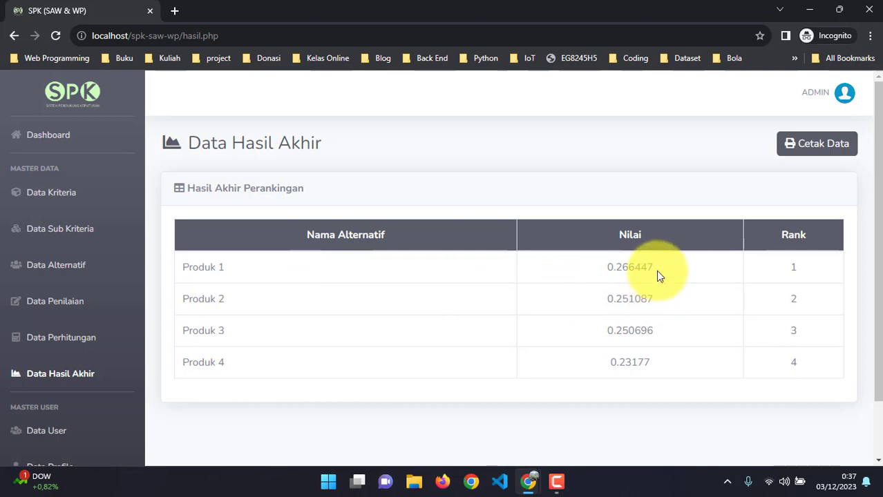
pyautogui.moveTo(654, 271); pyautogui.dragTo(599, 270)
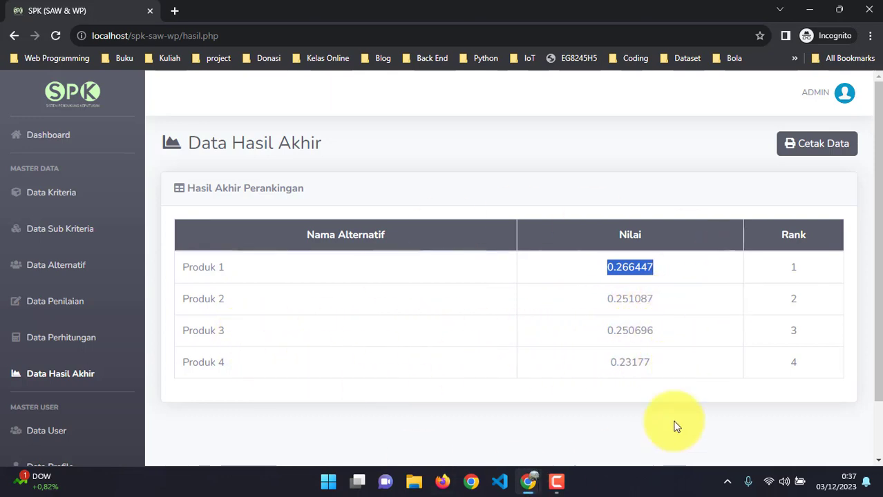
pyautogui.doubleClick(787, 269)
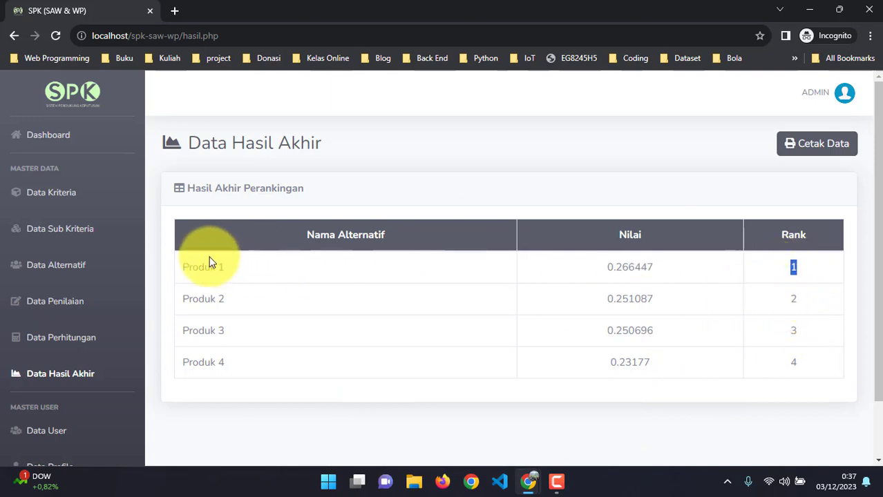
pyautogui.click(795, 297)
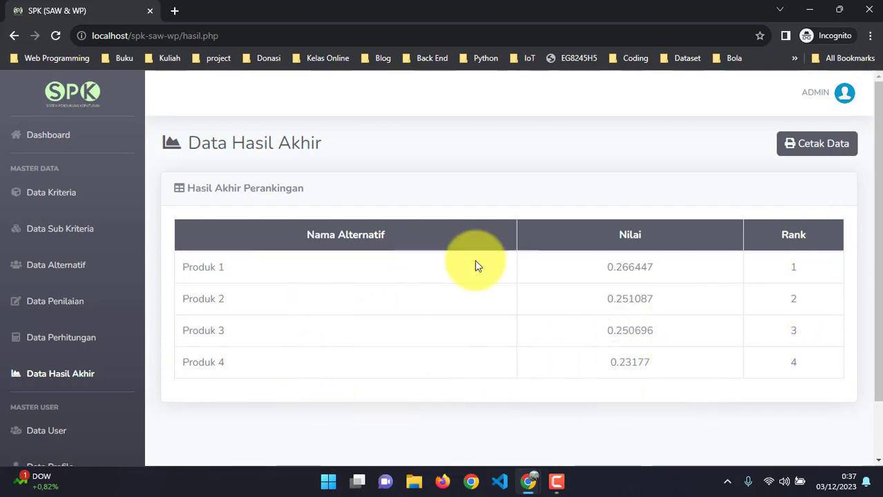
# Preview the printout of the final ranking without printing it and return to the SPK (SAW & WP) page
pyautogui.click(824, 147)
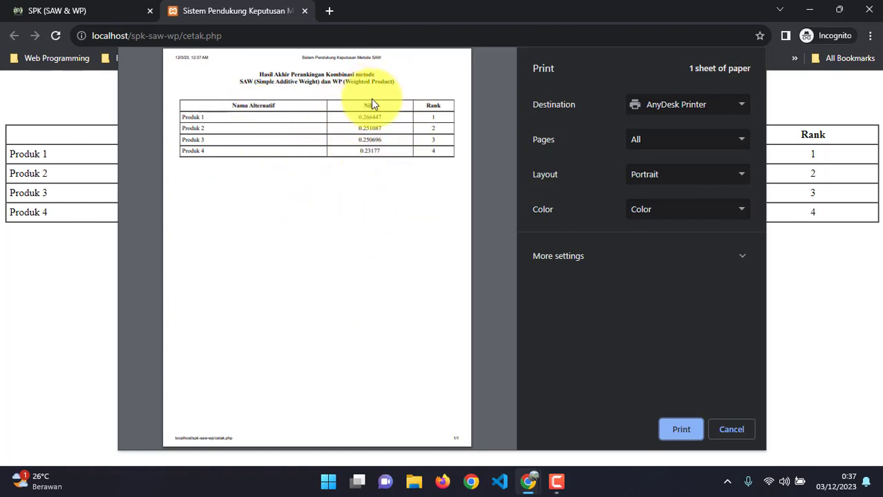
pyautogui.click(724, 423)
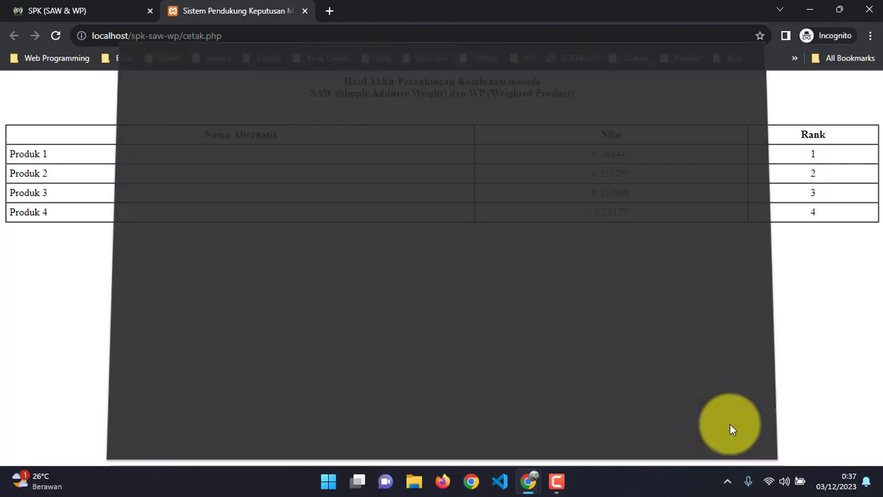
pyautogui.click(82, 11)
# Open Data User and examine the list of user accounts and their levels
pyautogui.scroll(-1, 77, 366)
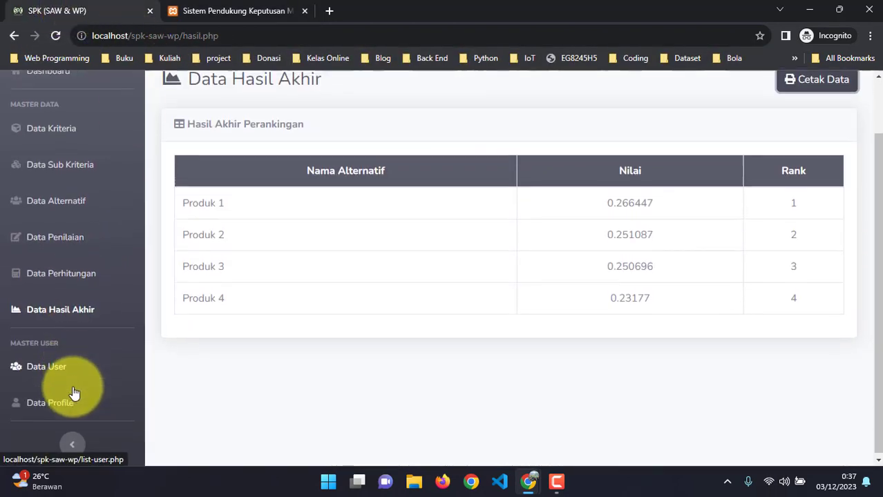
pyautogui.click(72, 380)
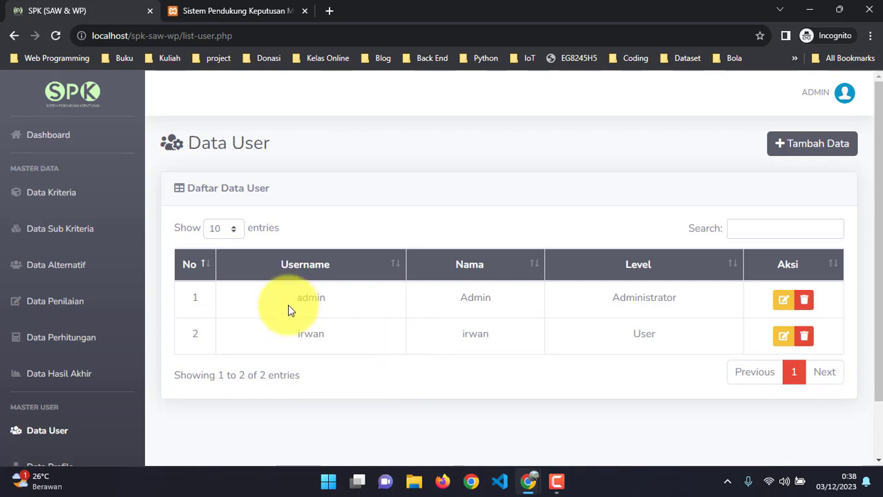
pyautogui.scroll(-1, 96, 317)
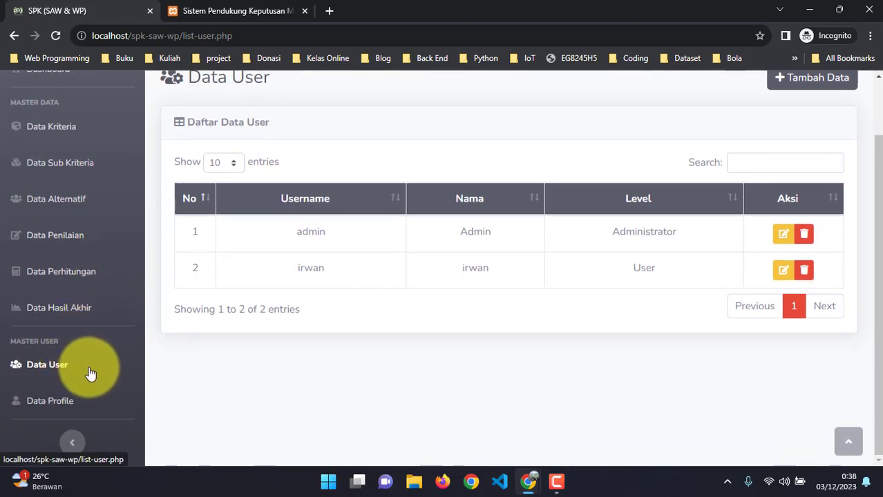
pyautogui.scroll(1, 90, 374)
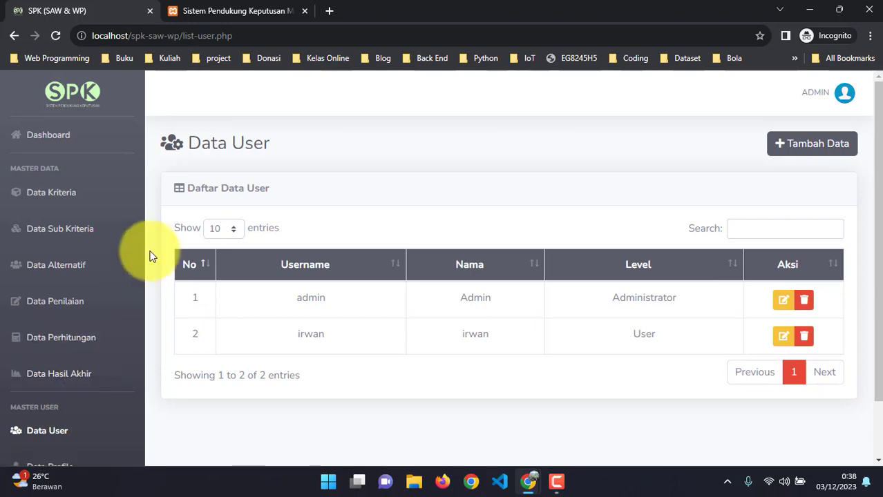
# Log out of the admin account and confirm ending the session
pyautogui.click(828, 103)
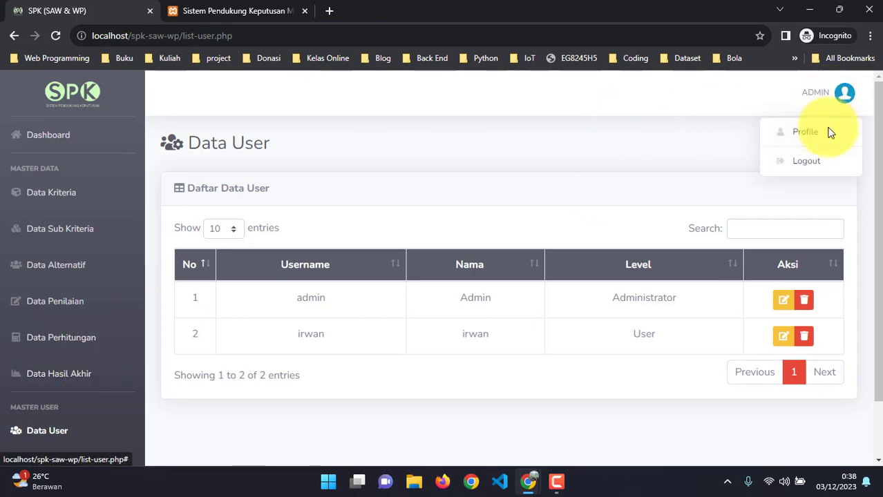
pyautogui.click(806, 166)
pyautogui.click(560, 210)
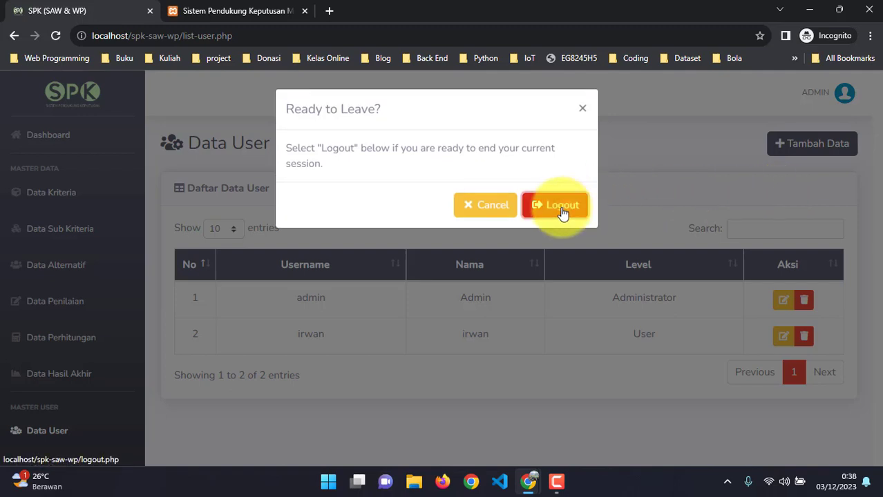